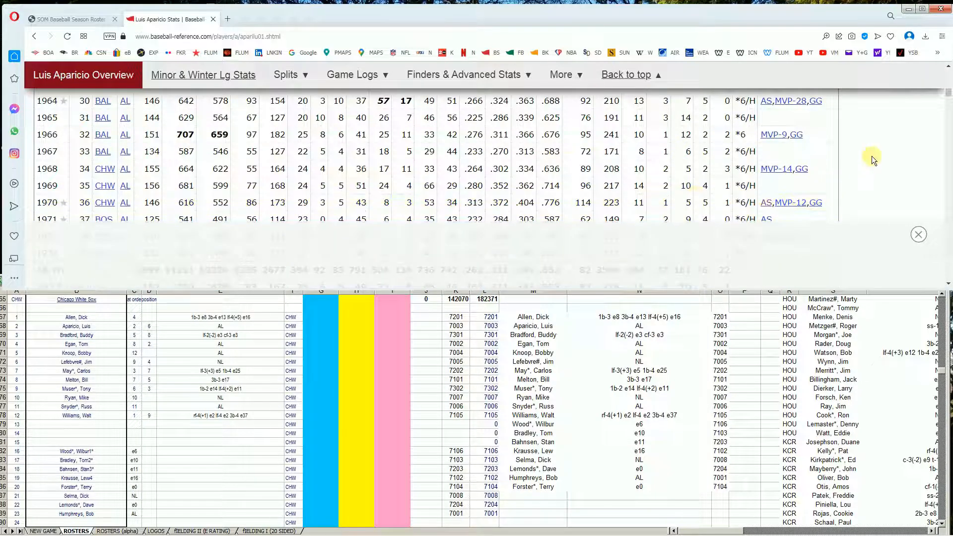
Step: Dismiss the ad overlay, and in the Excel roster enter 10000 in column G and "trade" in column H for Luis Aparicio
{"action": "left_click", "coordinate": [919, 234]}
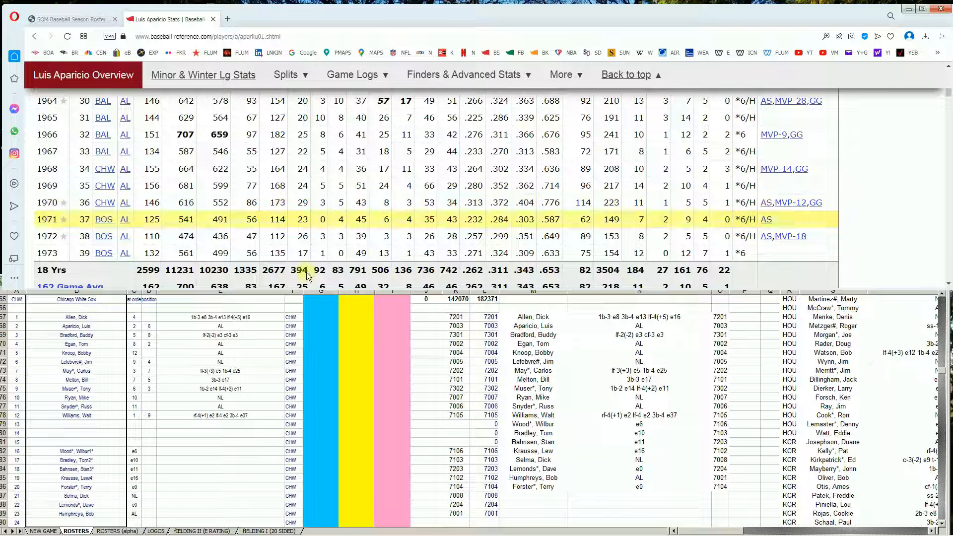
{"action": "left_click", "coordinate": [314, 328]}
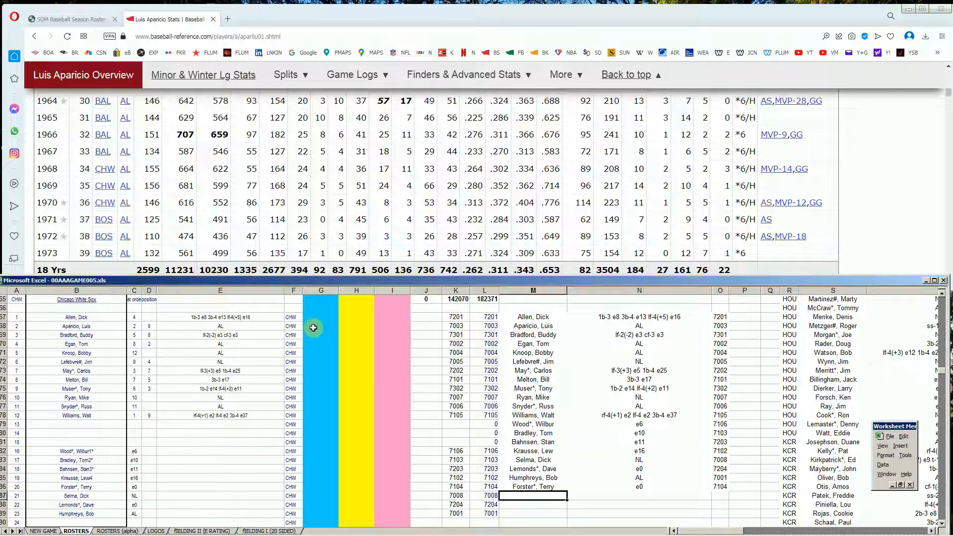
{"action": "type", "text": "10000"}
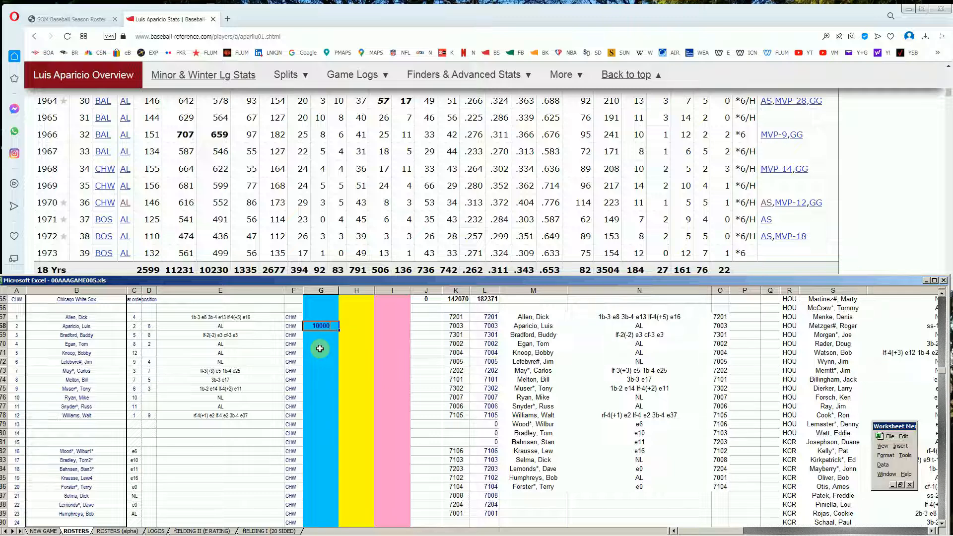
{"action": "key", "text": "Tab"}
{"action": "type", "text": "trade"}
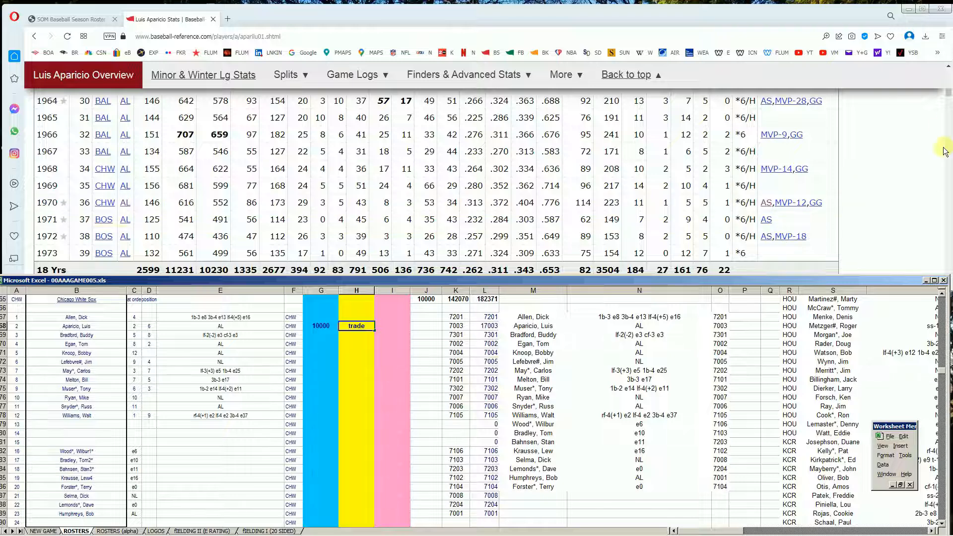
Step: Search Baseball Reference for "egan", open Tom Egan's player page and bring up his yearly standard batting table
{"action": "left_click_drag", "start_coordinate": [948, 94], "coordinate": [947, 68]}
{"action": "left_click", "coordinate": [729, 101]}
{"action": "type", "text": "ton egan"}
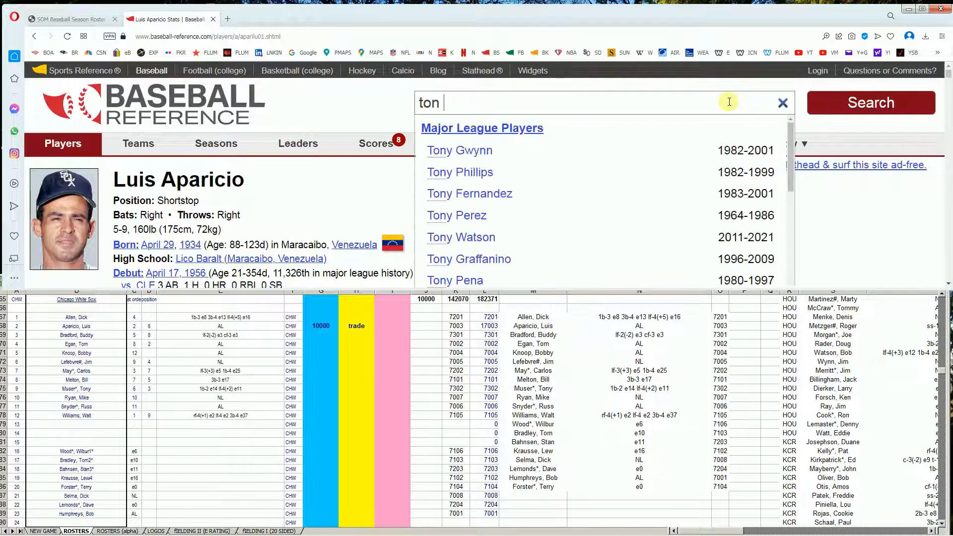
{"action": "key", "text": "BackSpace"}
{"action": "key", "text": "BackSpace"}
{"action": "key", "text": "BackSpace"}
{"action": "key", "text": "BackSpace"}
{"action": "key", "text": "BackSpace"}
{"action": "key", "text": "BackSpace"}
{"action": "key", "text": "BackSpace"}
{"action": "key", "text": "BackSpace"}
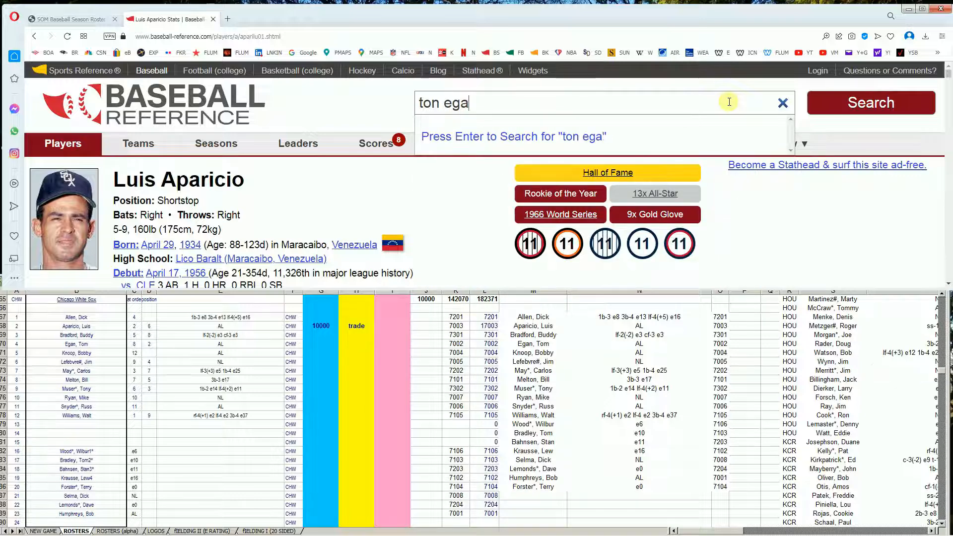
{"action": "type", "text": "egan"}
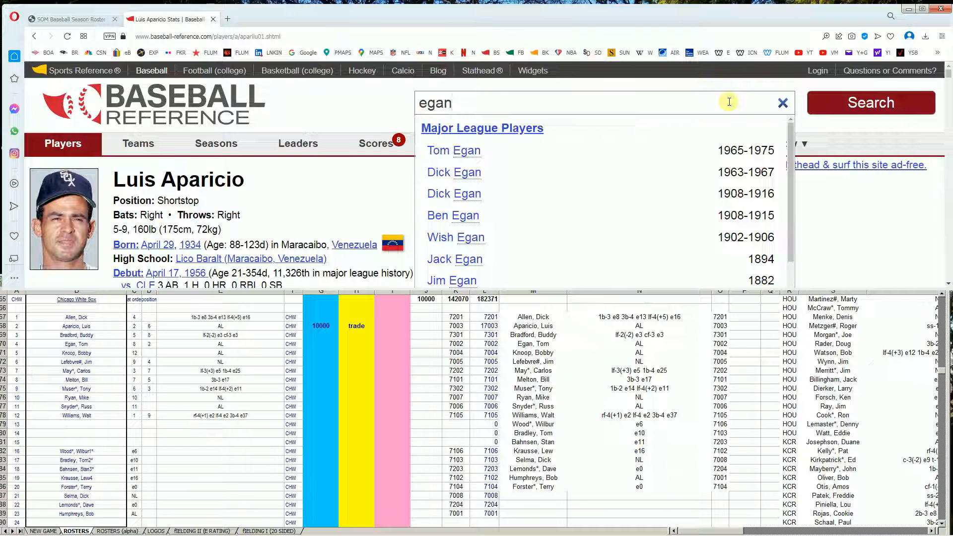
{"action": "left_click", "coordinate": [596, 151]}
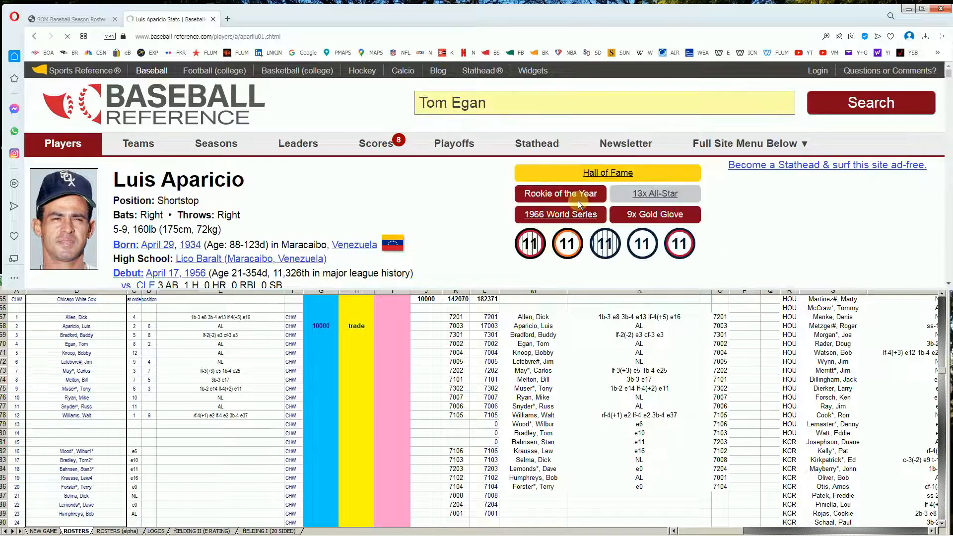
{"action": "scroll", "coordinate": [578, 200], "scroll_direction": "down", "scroll_amount": 8}
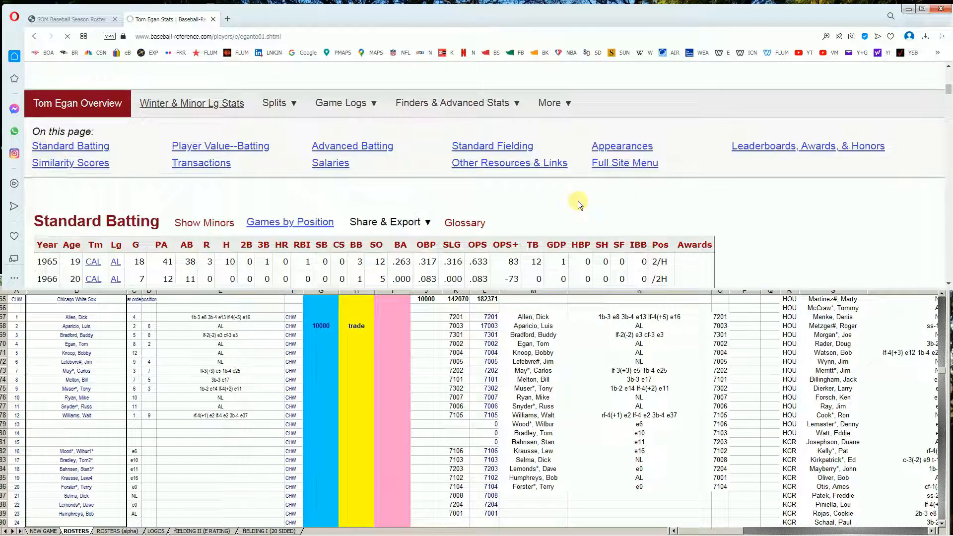
{"action": "scroll", "coordinate": [578, 201], "scroll_direction": "down", "scroll_amount": 2}
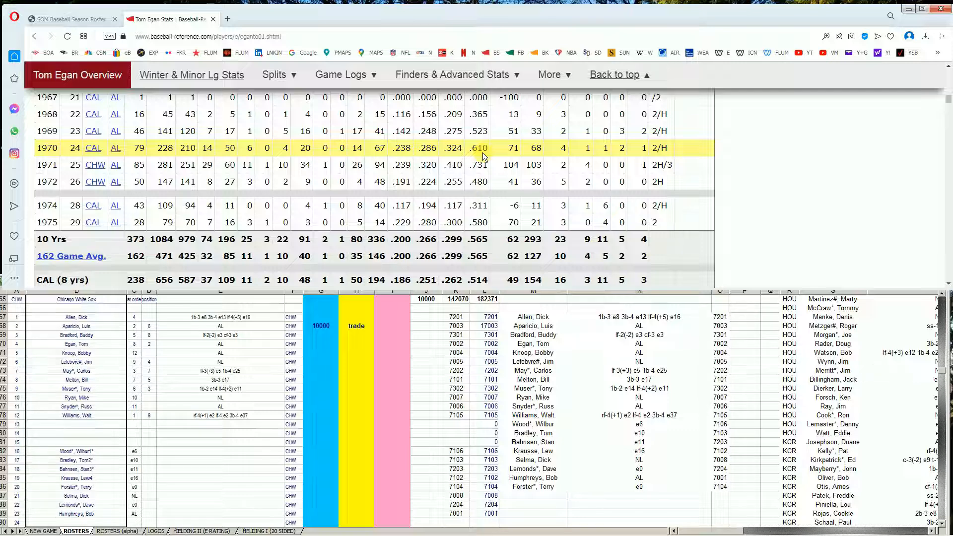
Step: Open Tom Egan's 1970 batting splits and bring up the platoon splits table
{"action": "scroll", "coordinate": [482, 153], "scroll_direction": "up", "scroll_amount": 8}
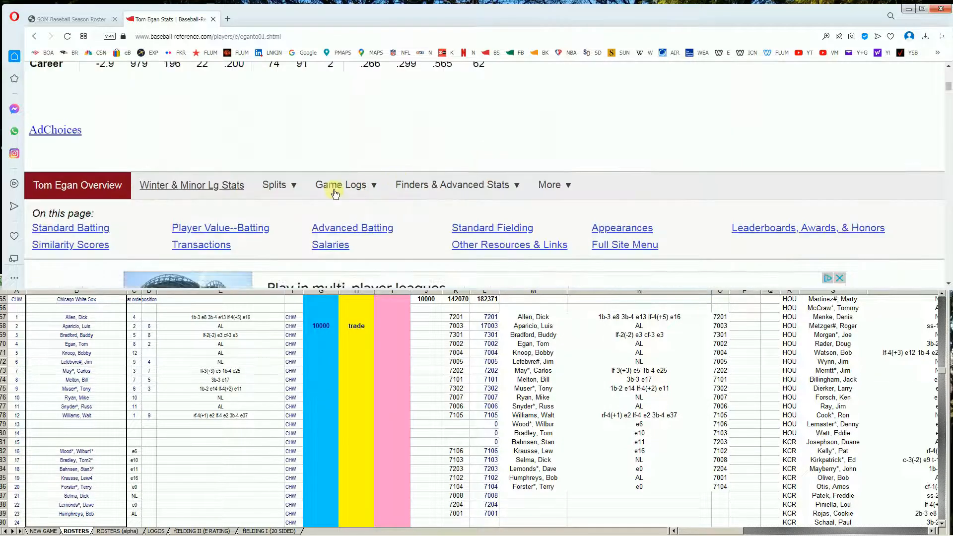
{"action": "mouse_move", "coordinate": [274, 184]}
{"action": "left_click", "coordinate": [328, 237]}
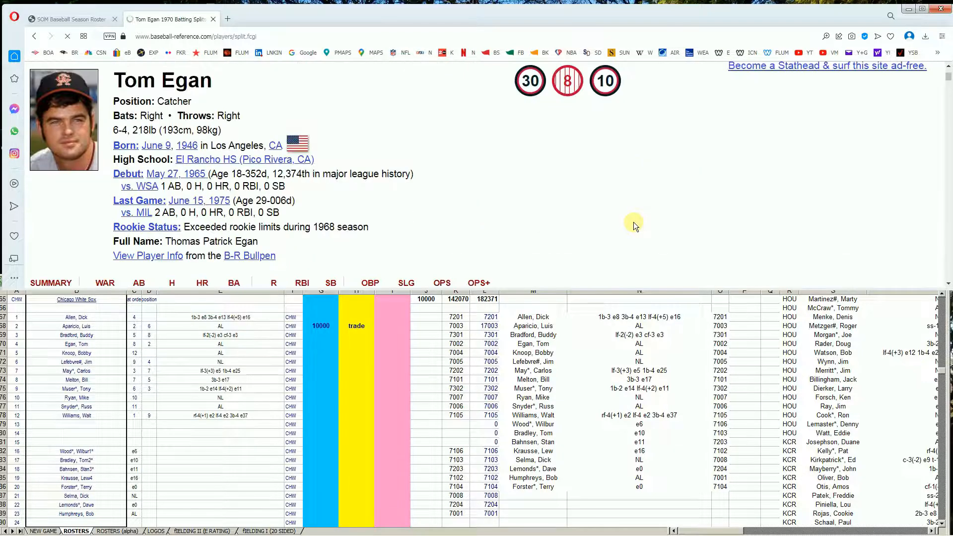
{"action": "scroll", "coordinate": [627, 233], "scroll_direction": "down", "scroll_amount": 7}
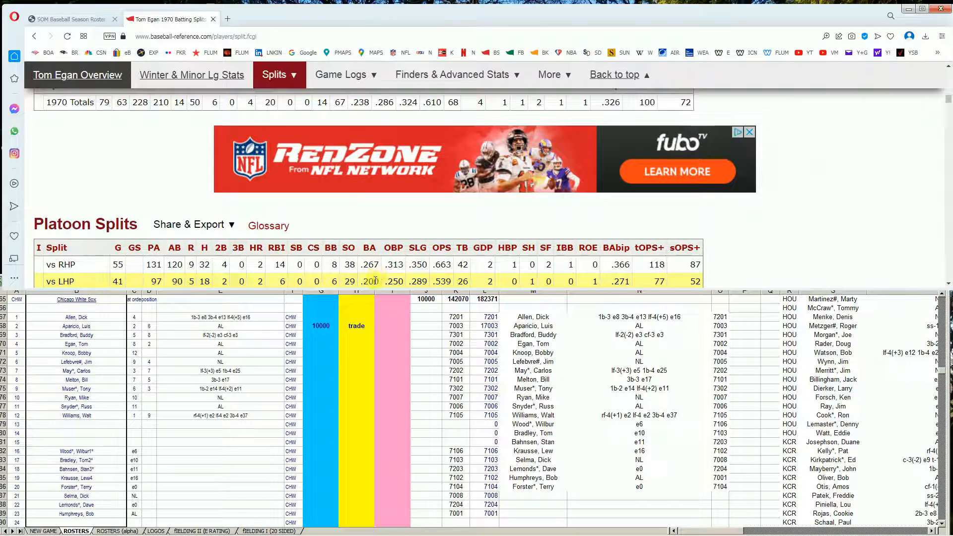
{"action": "scroll", "coordinate": [376, 265], "scroll_direction": "up", "scroll_amount": 15}
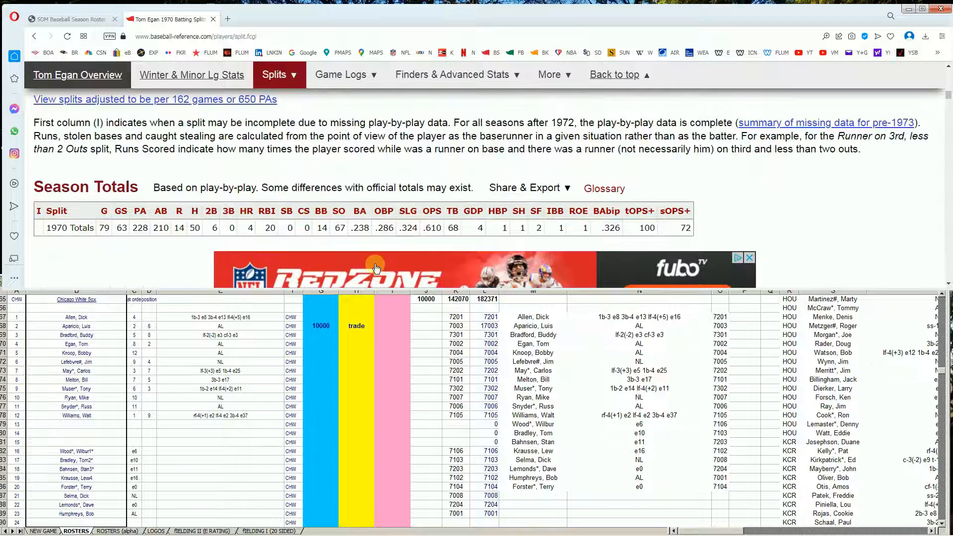
{"action": "scroll", "coordinate": [374, 262], "scroll_direction": "up", "scroll_amount": 2}
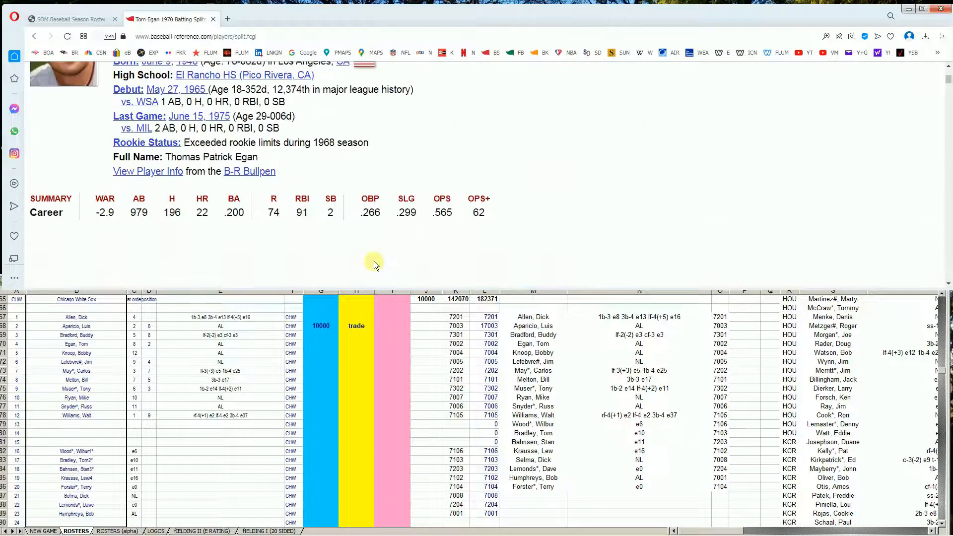
{"action": "scroll", "coordinate": [374, 263], "scroll_direction": "down", "scroll_amount": 3}
{"action": "mouse_move", "coordinate": [376, 191]}
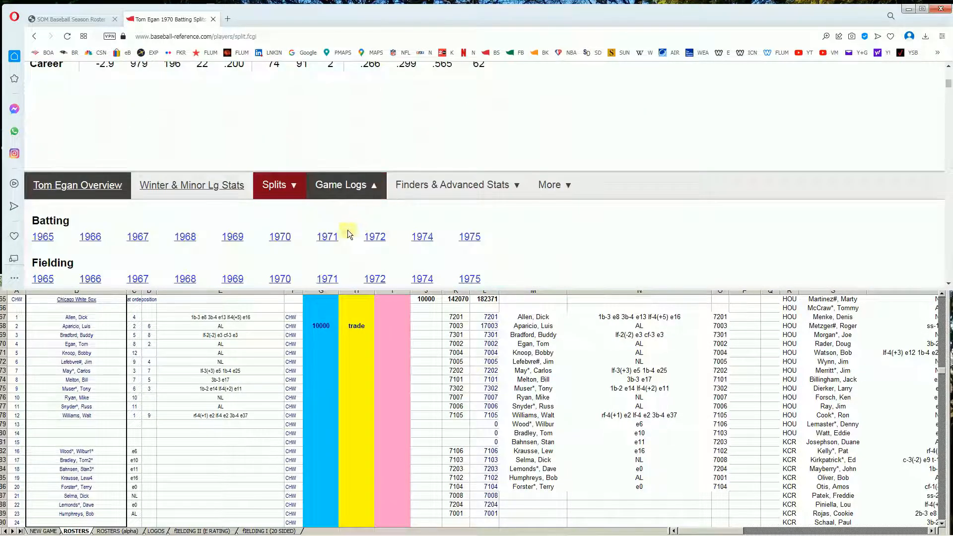
{"action": "left_click", "coordinate": [327, 236]}
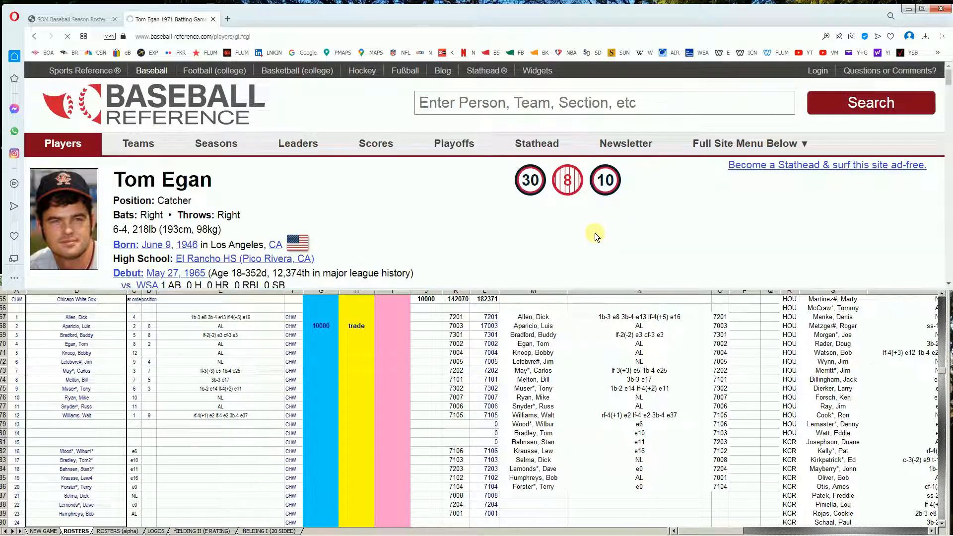
{"action": "scroll", "coordinate": [622, 234], "scroll_direction": "down", "scroll_amount": 8}
{"action": "scroll", "coordinate": [621, 233], "scroll_direction": "down", "scroll_amount": 11}
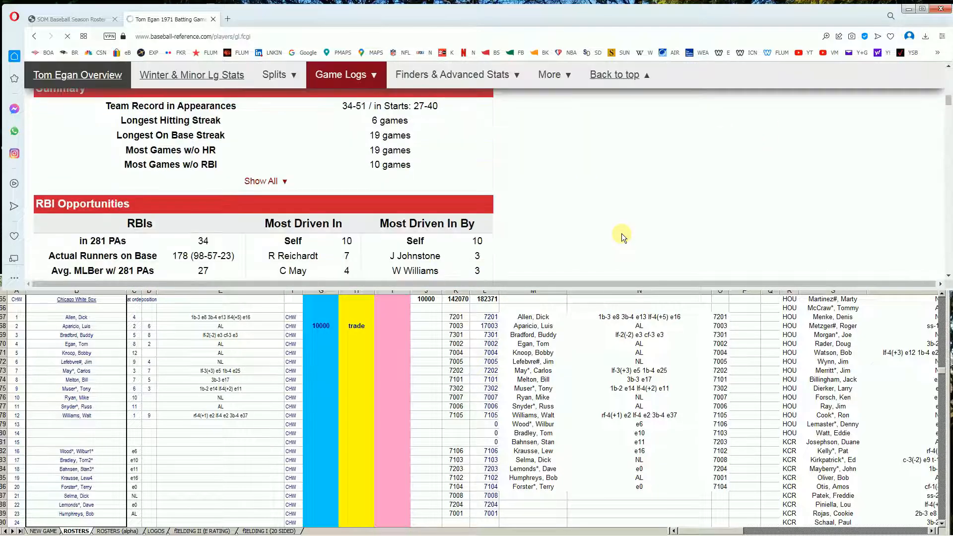
Step: Open Tom Egan's 1971 batting splits and examine his results against right- and left-handed pitchers
{"action": "scroll", "coordinate": [622, 233], "scroll_direction": "up", "scroll_amount": 6}
{"action": "scroll", "coordinate": [621, 233], "scroll_direction": "up", "scroll_amount": 5}
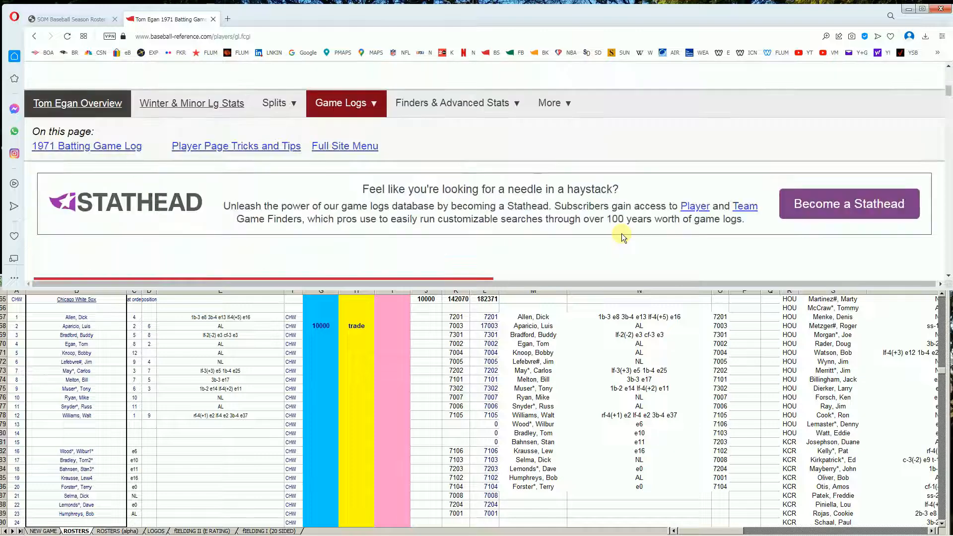
{"action": "mouse_move", "coordinate": [292, 170]}
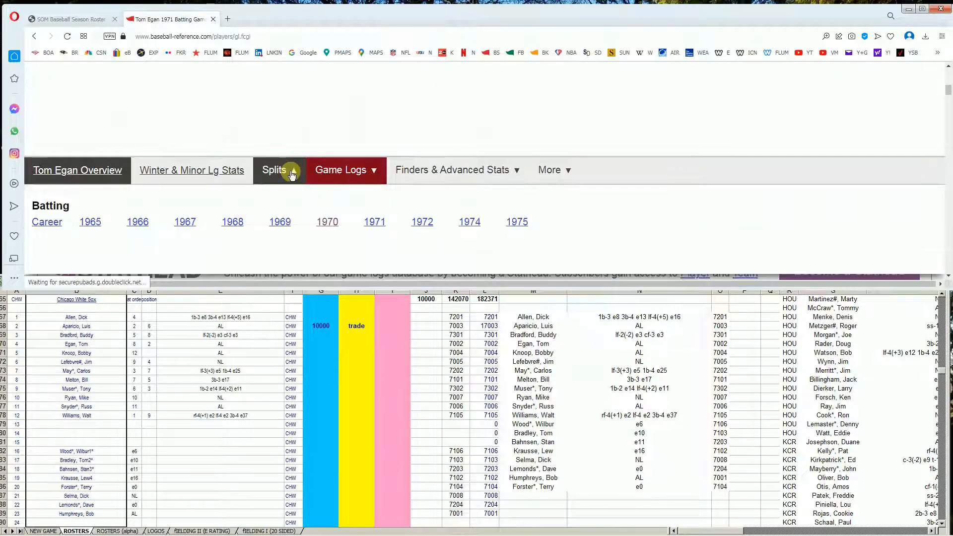
{"action": "left_click", "coordinate": [375, 222]}
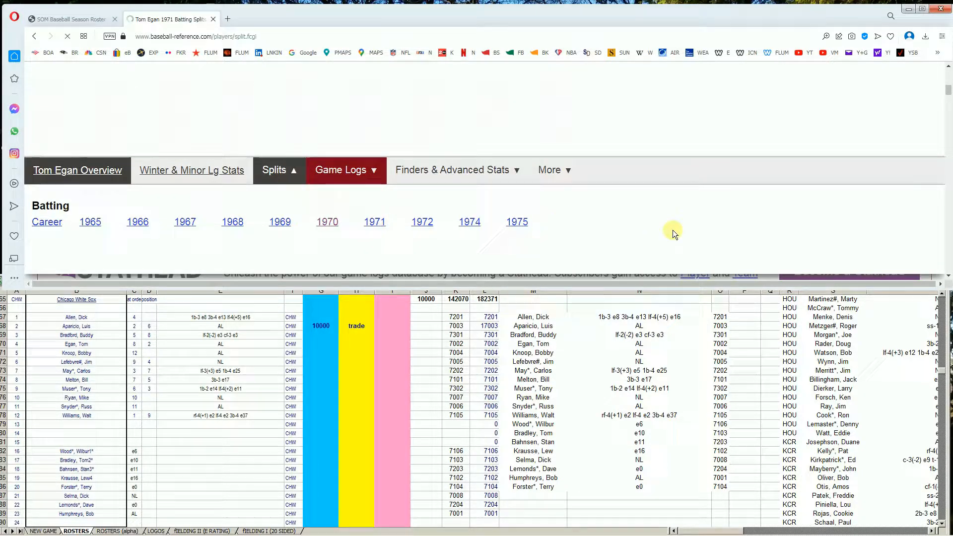
{"action": "scroll", "coordinate": [672, 229], "scroll_direction": "down", "scroll_amount": 8}
{"action": "scroll", "coordinate": [672, 229], "scroll_direction": "down", "scroll_amount": 3}
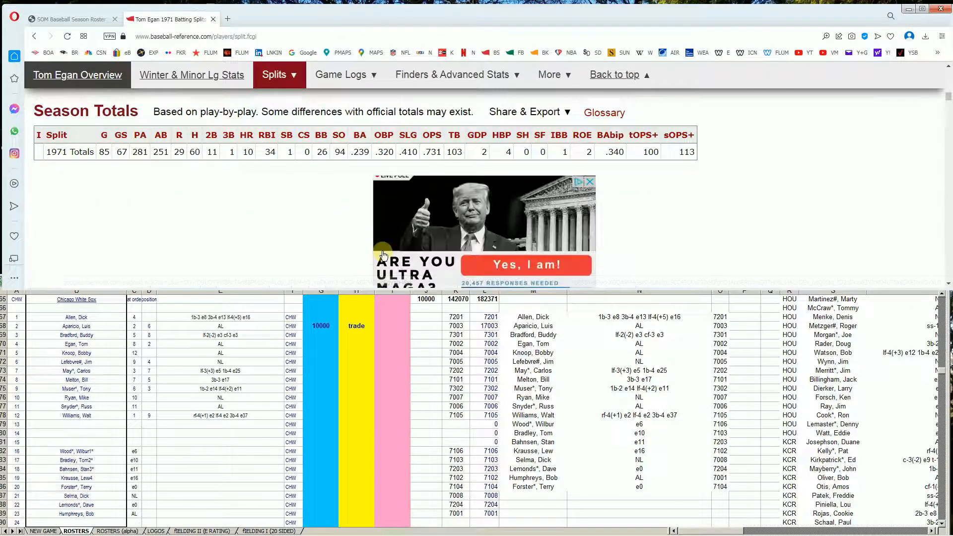
{"action": "scroll", "coordinate": [662, 213], "scroll_direction": "down", "scroll_amount": 2}
{"action": "scroll", "coordinate": [662, 213], "scroll_direction": "down", "scroll_amount": 4}
{"action": "scroll", "coordinate": [571, 219], "scroll_direction": "up", "scroll_amount": 1}
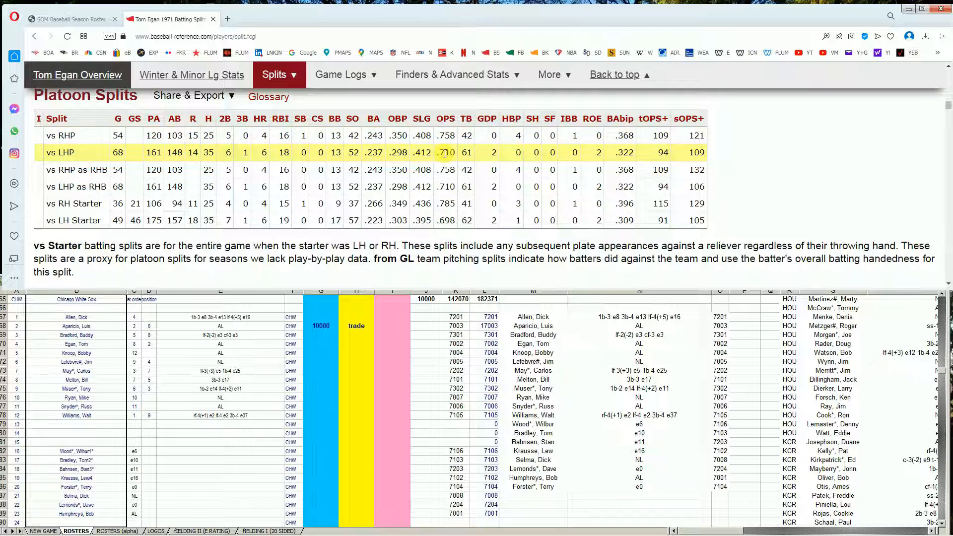
{"action": "left_click", "coordinate": [320, 342]}
{"action": "left_click", "coordinate": [321, 335]}
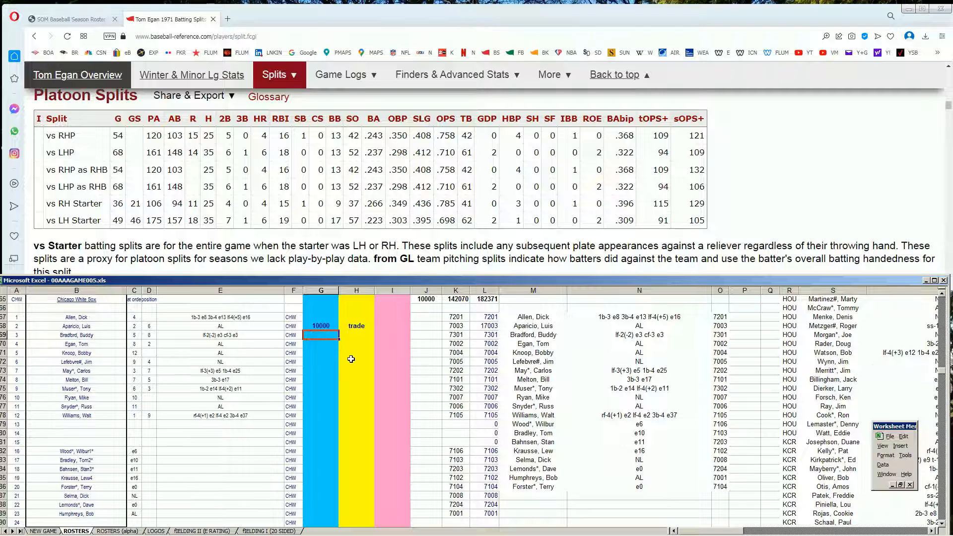
{"action": "key", "text": "Down"}
{"action": "type", "text": "10000"}
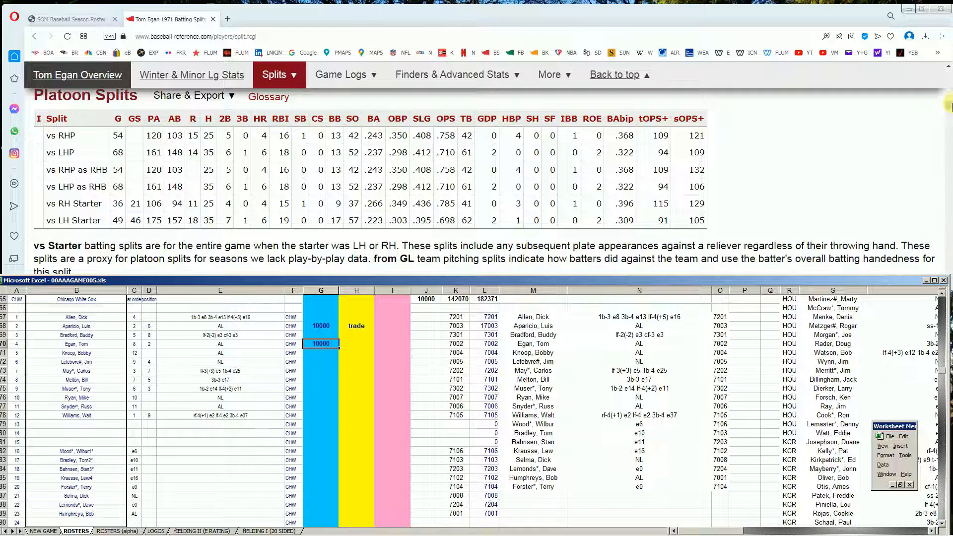
Step: Search Baseball Reference for "knoop", open Bobby Knoop's player page and bring up his yearly standard batting table
{"action": "left_click", "coordinate": [948, 106]}
{"action": "left_click_drag", "start_coordinate": [949, 107], "coordinate": [949, 69]}
{"action": "left_click", "coordinate": [775, 105]}
{"action": "type", "text": "knoop"}
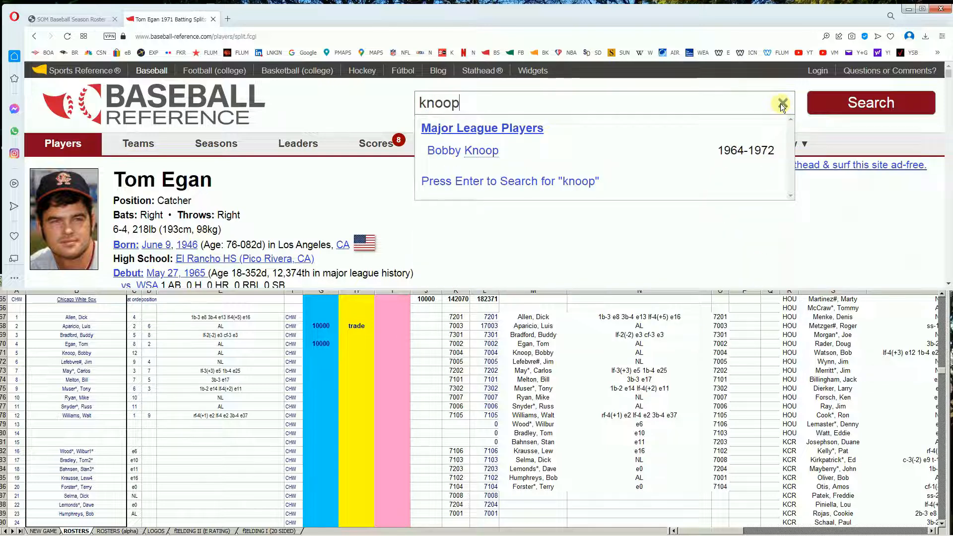
{"action": "left_click", "coordinate": [484, 151]}
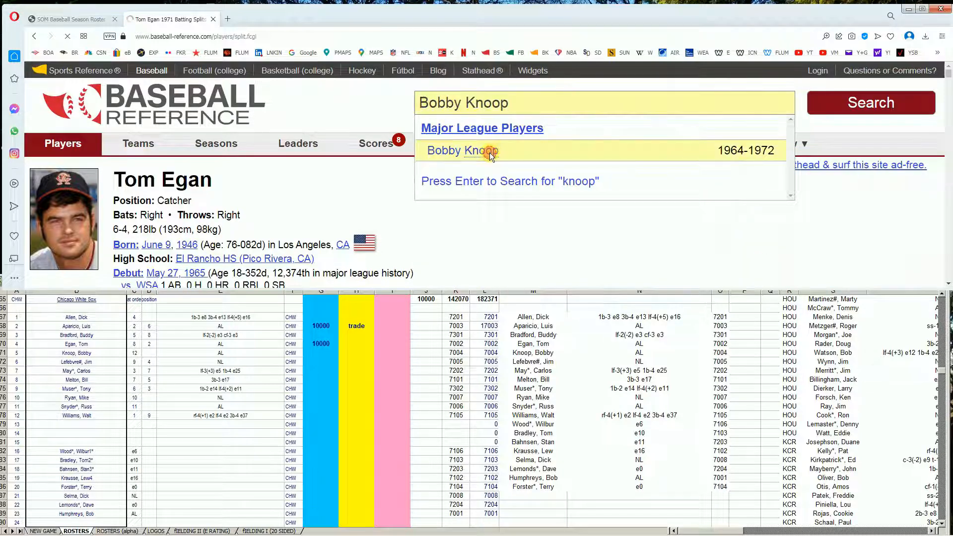
{"action": "scroll", "coordinate": [547, 168], "scroll_direction": "down", "scroll_amount": 8}
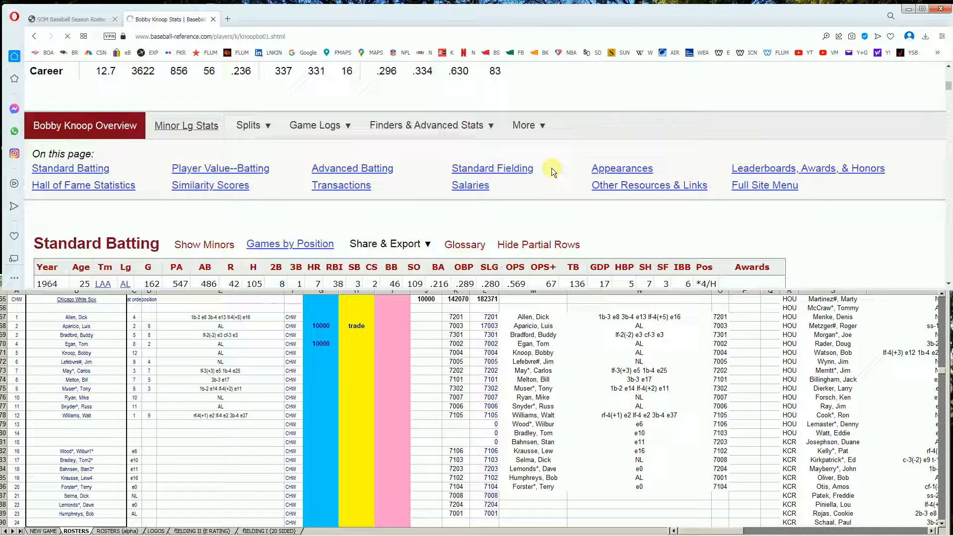
{"action": "scroll", "coordinate": [552, 168], "scroll_direction": "down", "scroll_amount": 2}
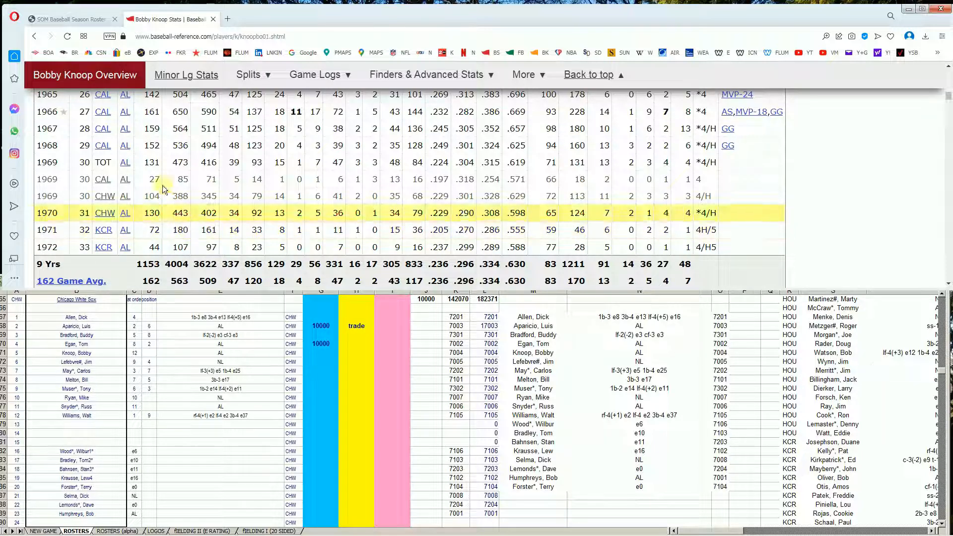
Step: Open the 1971 (ORIGINAL) Strat-O-Matic season roster sheet and look for Bobby Knoop among the Kansas City Royals infielders
{"action": "left_click", "coordinate": [85, 20]}
{"action": "scroll", "coordinate": [504, 150], "scroll_direction": "down", "scroll_amount": 6}
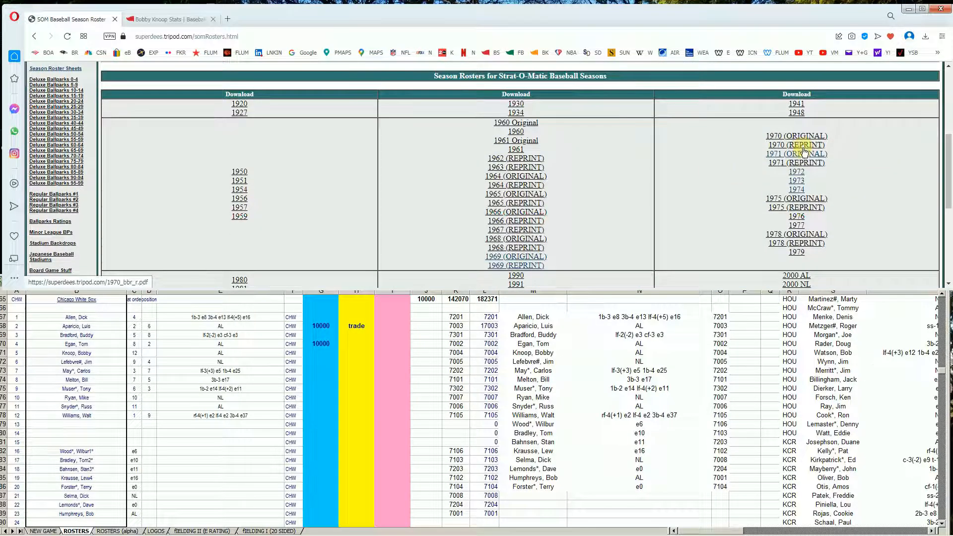
{"action": "left_click", "coordinate": [805, 154]}
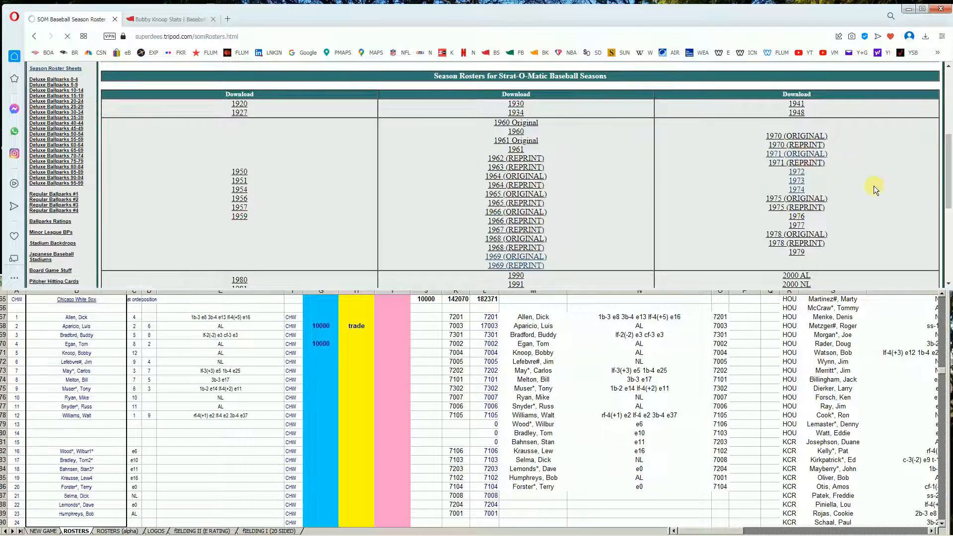
{"action": "scroll", "coordinate": [882, 189], "scroll_direction": "down", "scroll_amount": 2}
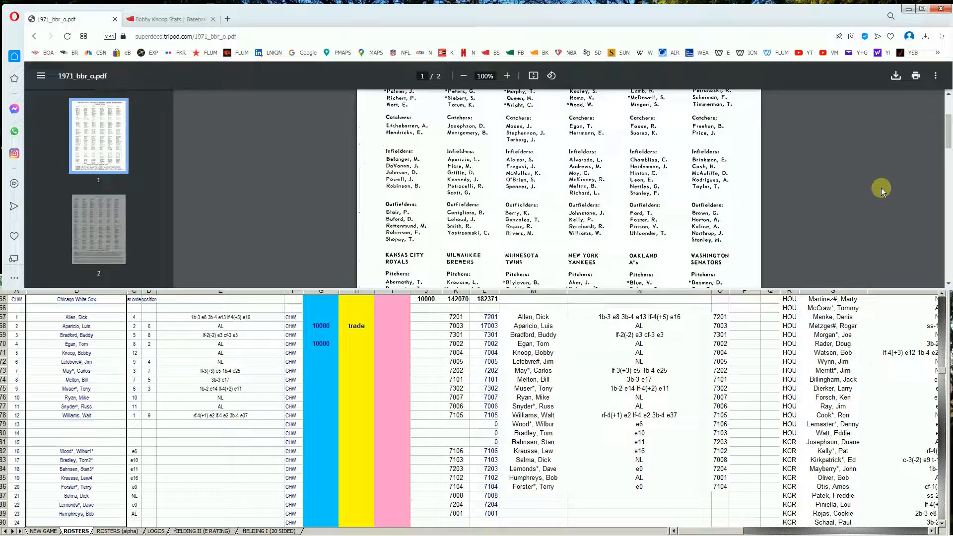
{"action": "scroll", "coordinate": [880, 188], "scroll_direction": "down", "scroll_amount": 3}
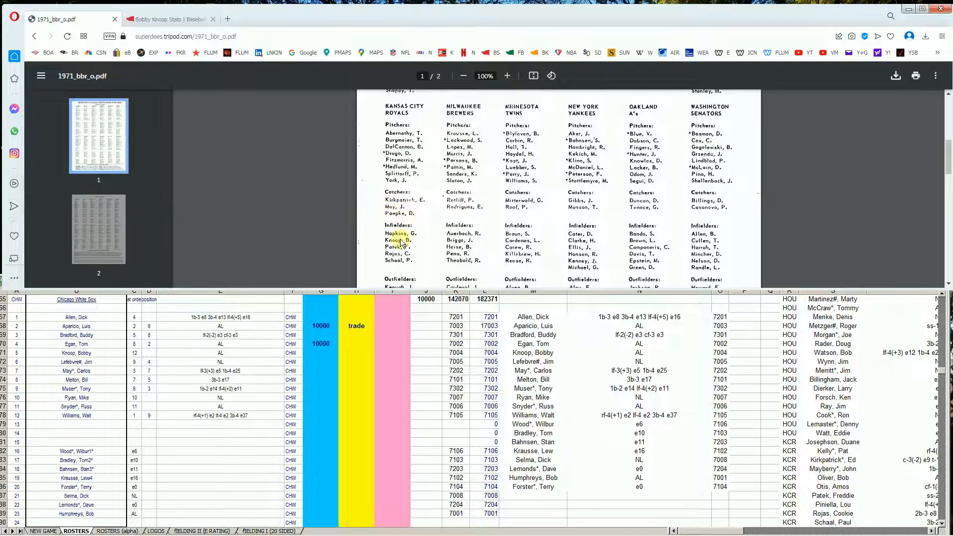
Step: In the Excel roster, enter 100 in the yellow column H for Bobby Knoop
{"action": "left_click", "coordinate": [319, 357]}
{"action": "key", "text": "Return"}
{"action": "key", "text": "Right"}
{"action": "type", "text": "100"}
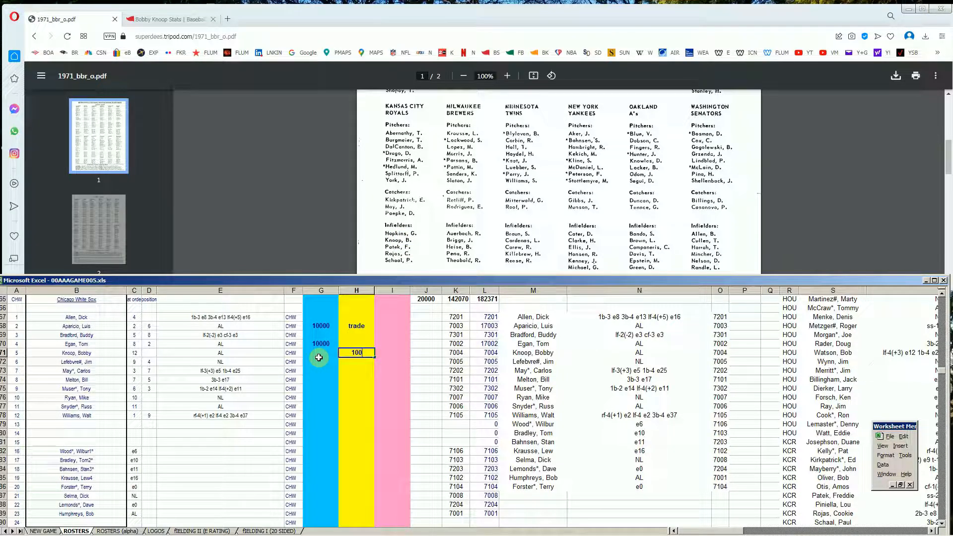
{"action": "key", "text": "Left"}
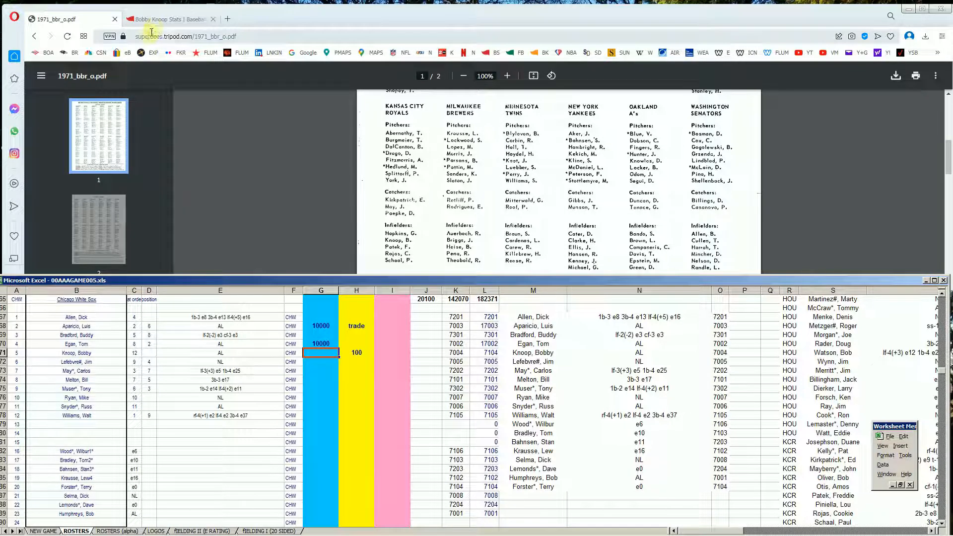
Step: Search Baseball Reference for "lefeb", open Jim Lefebvre's player page and bring up his yearly standard batting table
{"action": "left_click", "coordinate": [164, 19]}
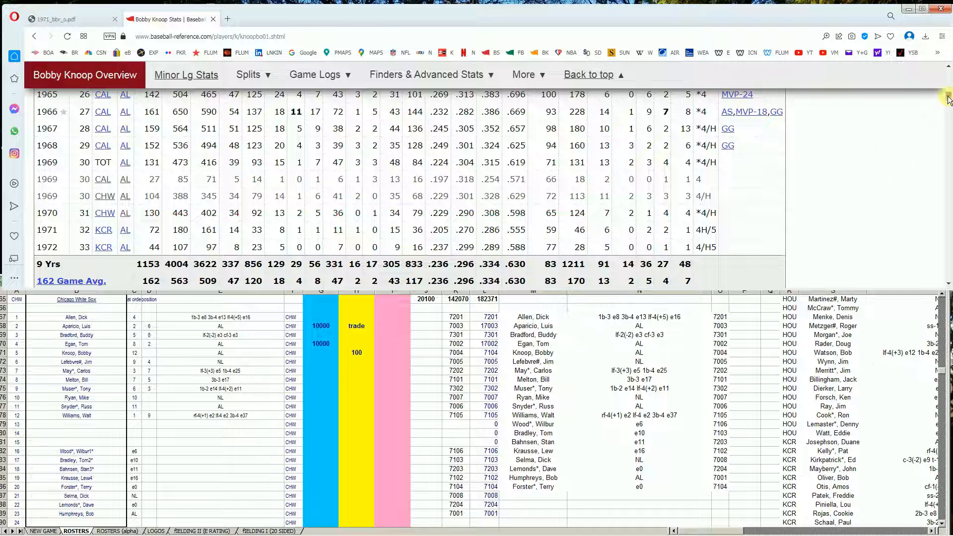
{"action": "left_click_drag", "start_coordinate": [949, 96], "coordinate": [947, 70]}
{"action": "left_click", "coordinate": [760, 109]}
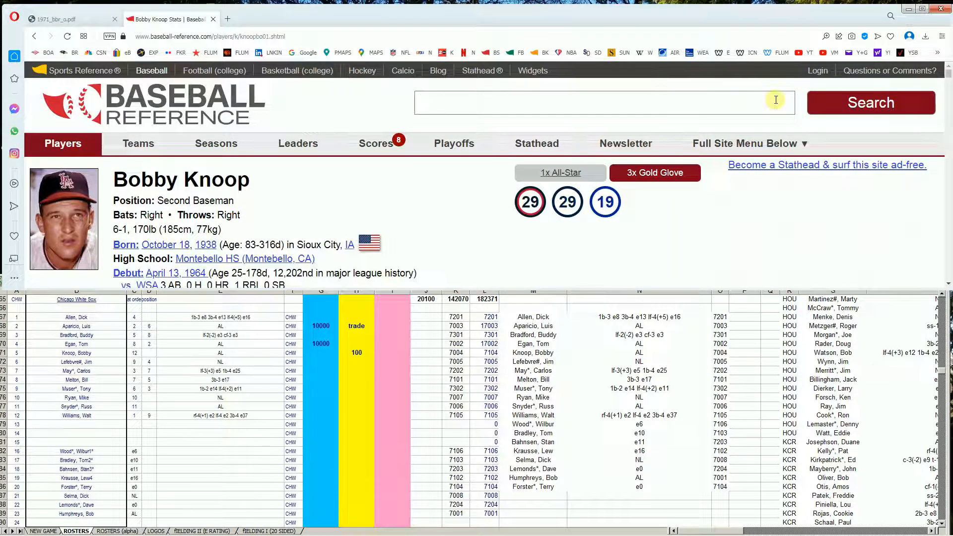
{"action": "type", "text": "lef"}
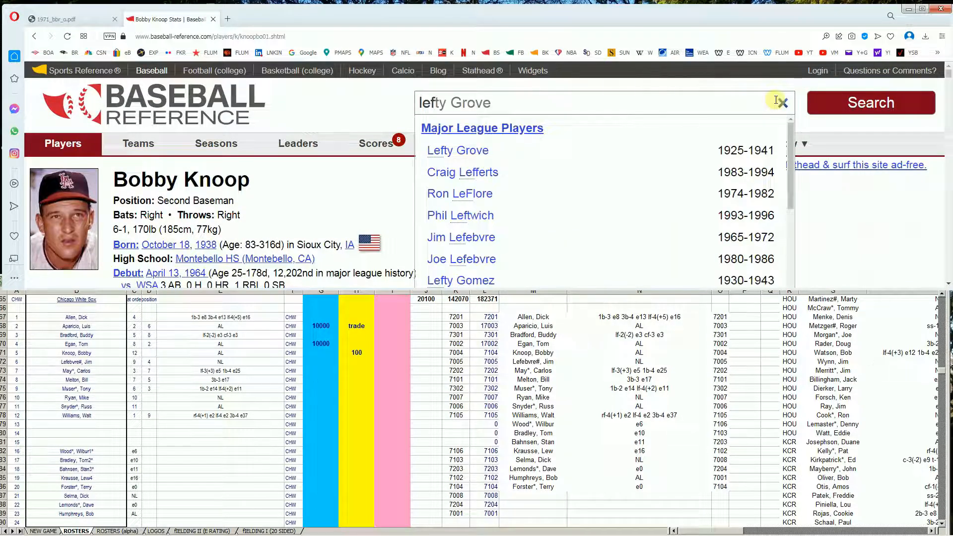
{"action": "type", "text": "eb"}
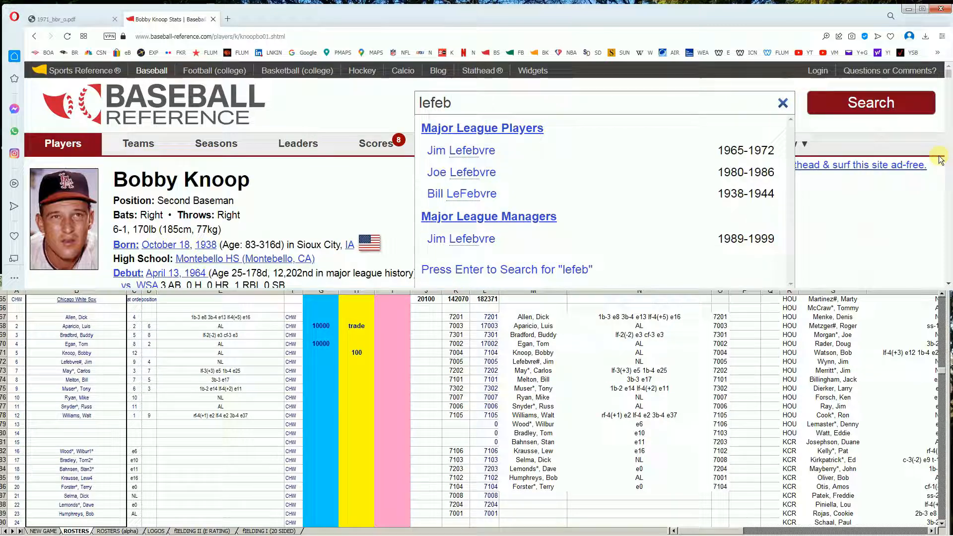
{"action": "key", "text": "Up"}
{"action": "key", "text": "Return"}
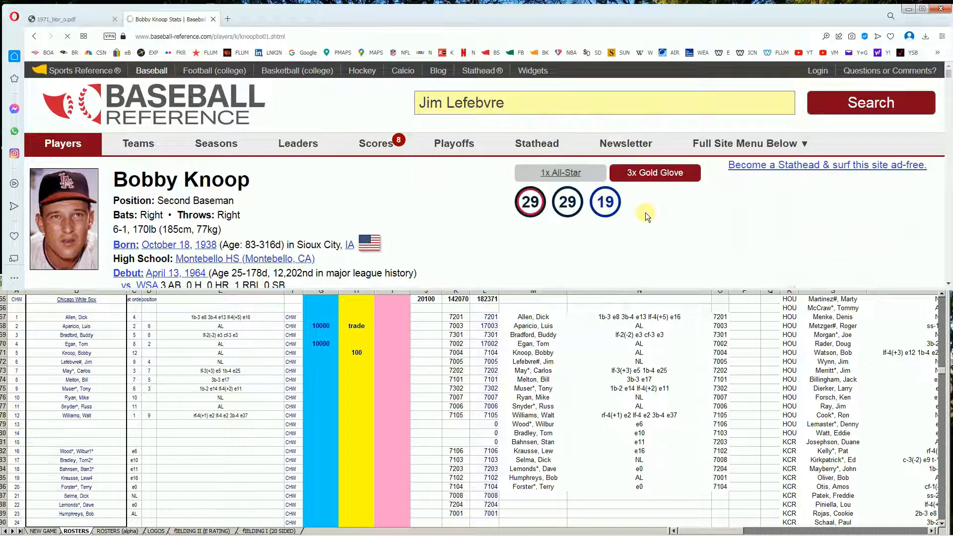
{"action": "scroll", "coordinate": [648, 213], "scroll_direction": "down", "scroll_amount": 10}
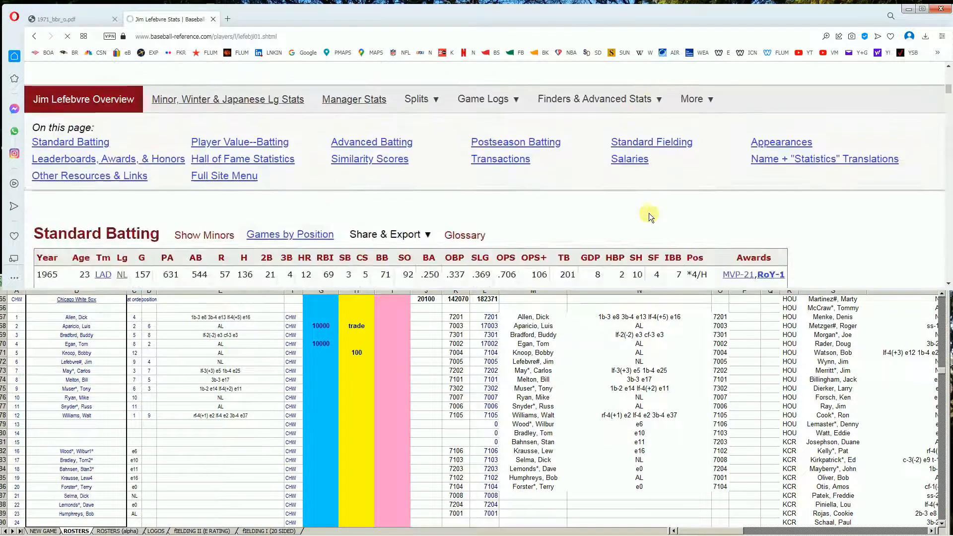
{"action": "scroll", "coordinate": [648, 213], "scroll_direction": "down", "scroll_amount": 1}
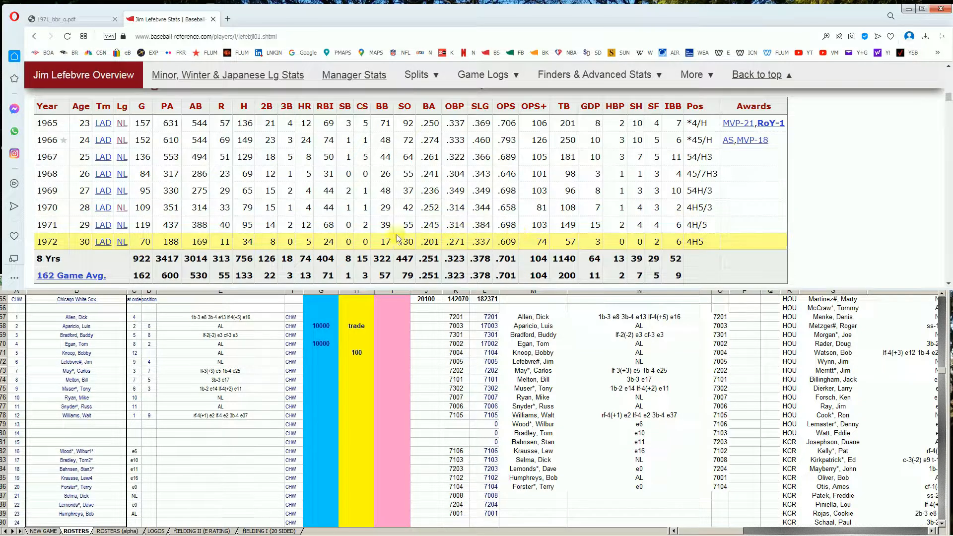
Step: In the Excel roster, enter 10000 in the blue column G for Jim Lefebvre
{"action": "left_click", "coordinate": [327, 327]}
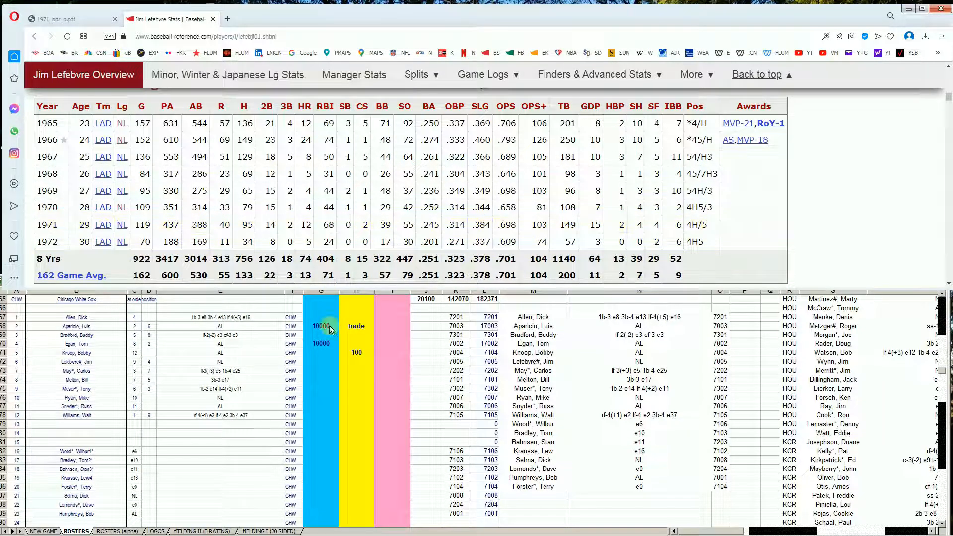
{"action": "left_click", "coordinate": [313, 375]}
{"action": "key", "text": "Up"}
{"action": "key", "text": "Up"}
{"action": "type", "text": "10000"}
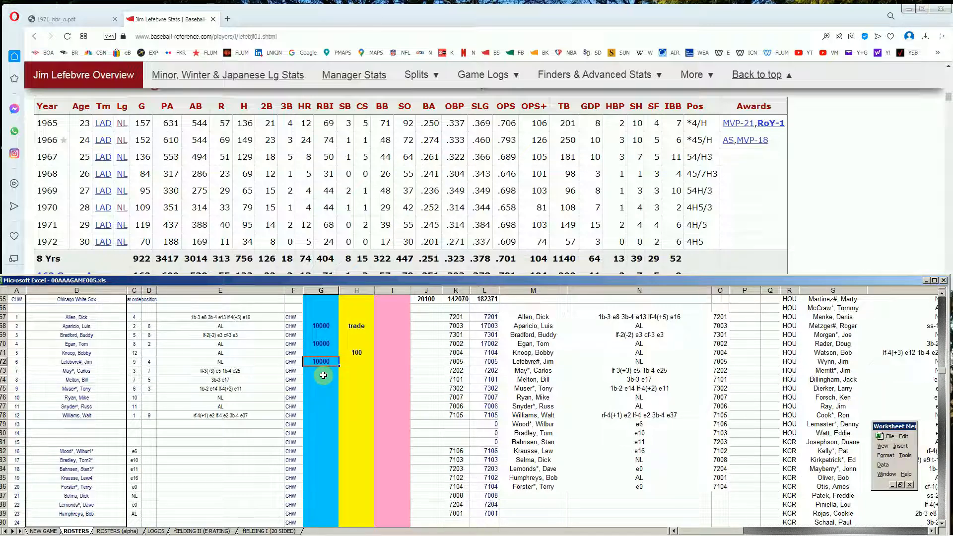
{"action": "key", "text": "Return"}
{"action": "key", "text": "Up"}
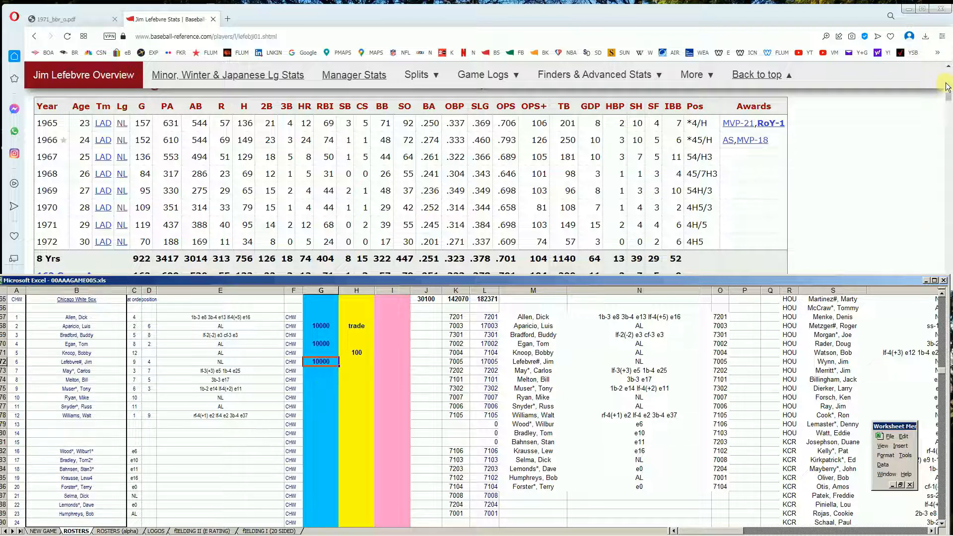
Step: Search Baseball Reference for "mike ry", open the page of the Mike Ryan active 1964-1974 and bring up his yearly batting table
{"action": "left_click_drag", "start_coordinate": [949, 97], "coordinate": [949, 70]}
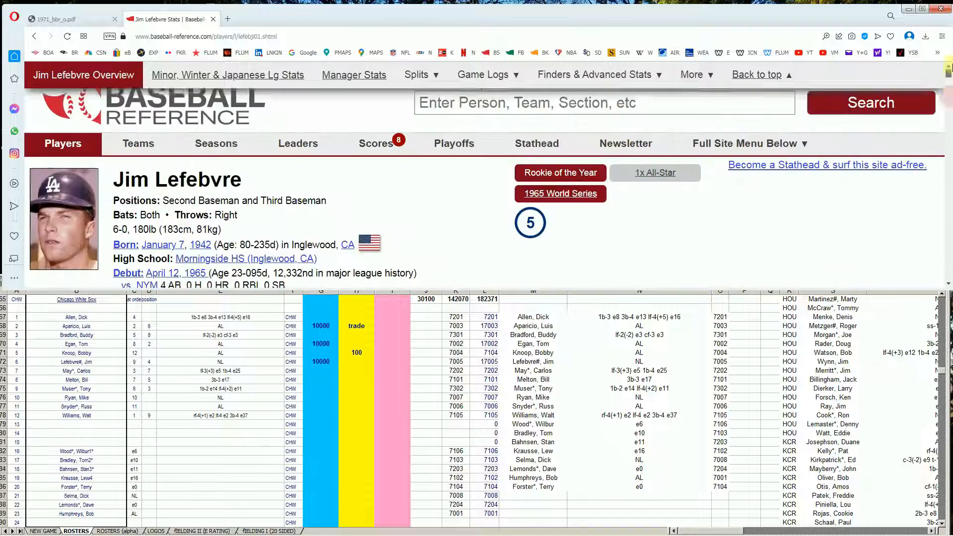
{"action": "left_click", "coordinate": [697, 108]}
{"action": "type", "text": "mike ry"}
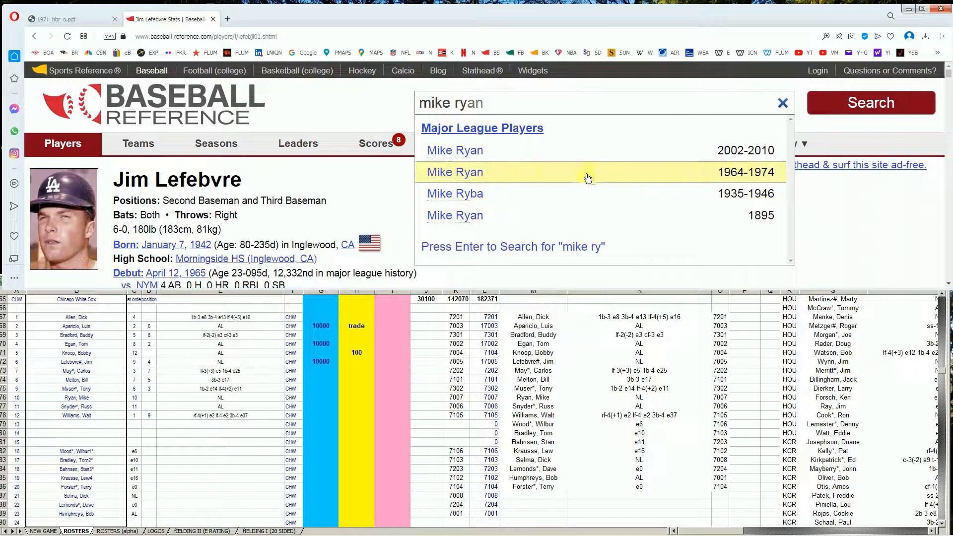
{"action": "left_click", "coordinate": [455, 174]}
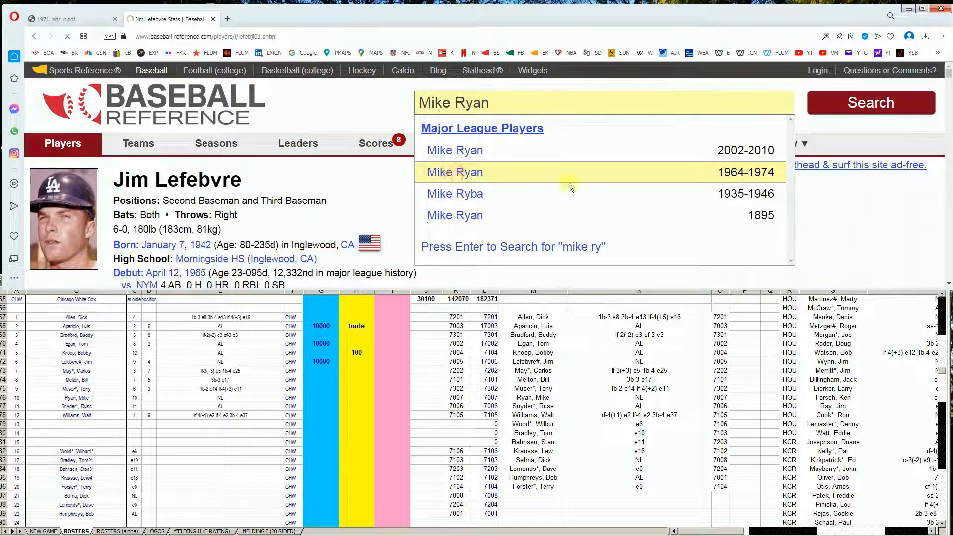
{"action": "scroll", "coordinate": [717, 238], "scroll_direction": "down", "scroll_amount": 10}
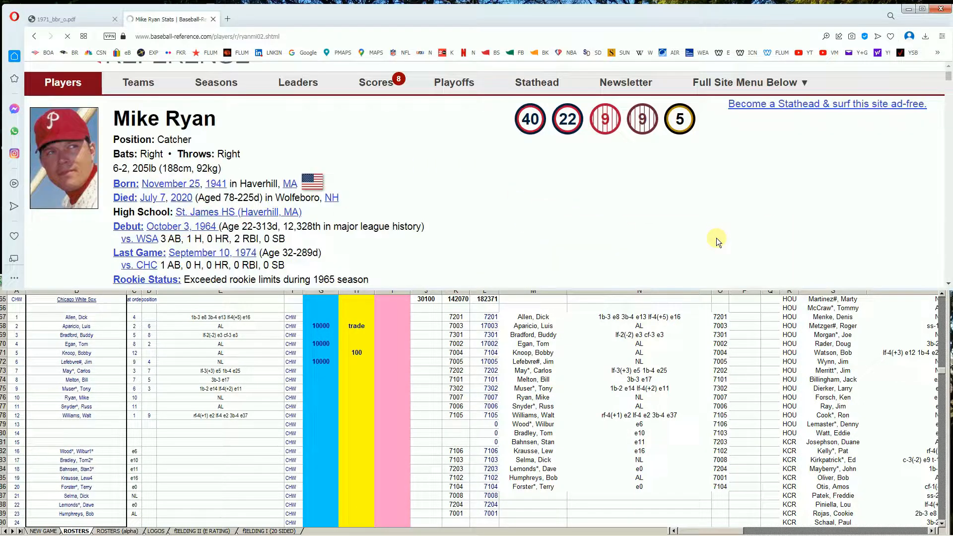
{"action": "scroll", "coordinate": [717, 231], "scroll_direction": "down", "scroll_amount": 5}
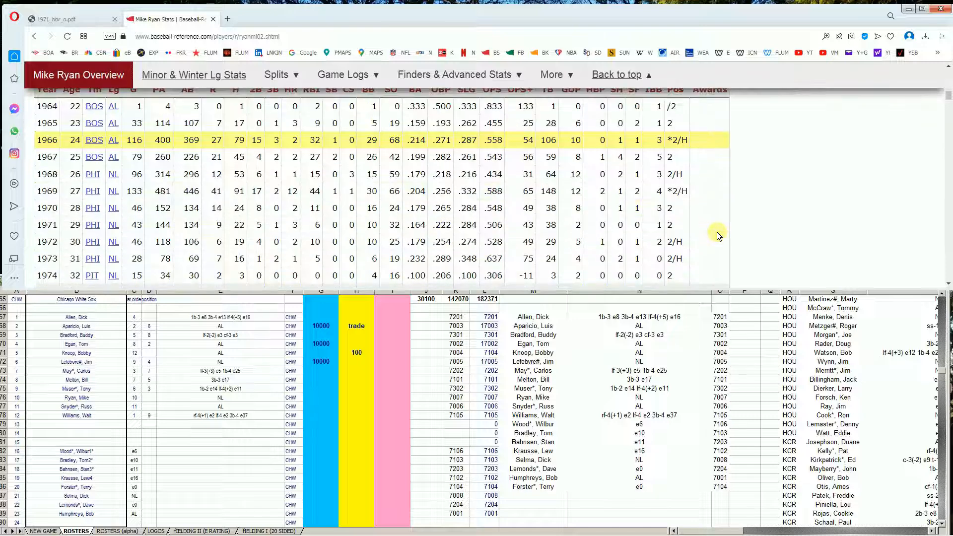
{"action": "scroll", "coordinate": [717, 231], "scroll_direction": "up", "scroll_amount": 2}
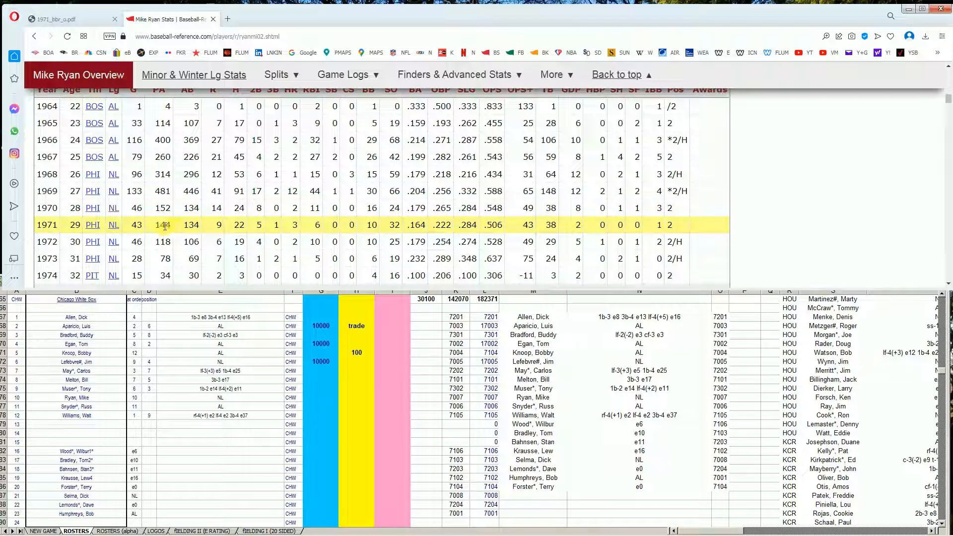
Step: Switch to the 1971 season roster sheet and look for Mike Ryan among the Philadelphia Phillies catchers in the National League
{"action": "left_click", "coordinate": [91, 18]}
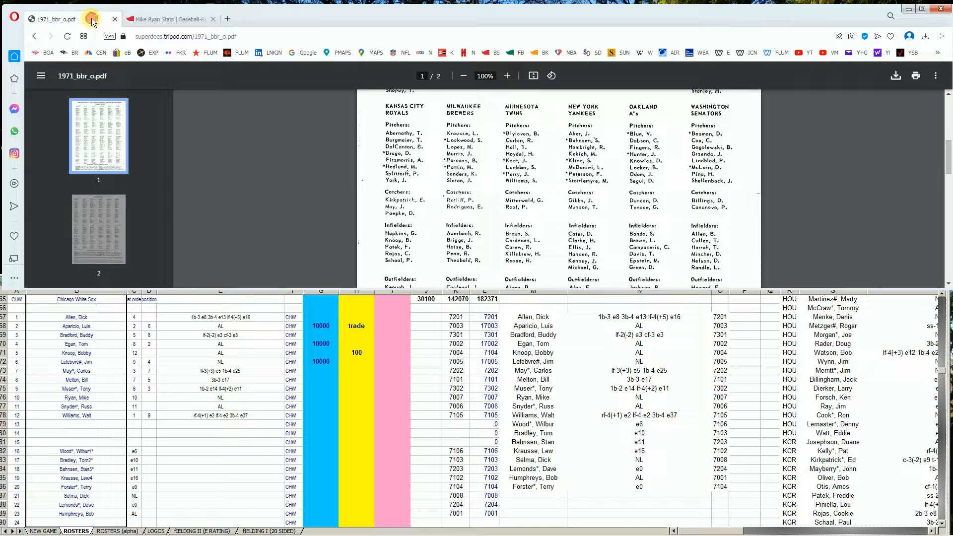
{"action": "scroll", "coordinate": [785, 171], "scroll_direction": "down", "scroll_amount": 10}
{"action": "scroll", "coordinate": [785, 176], "scroll_direction": "up", "scroll_amount": 4}
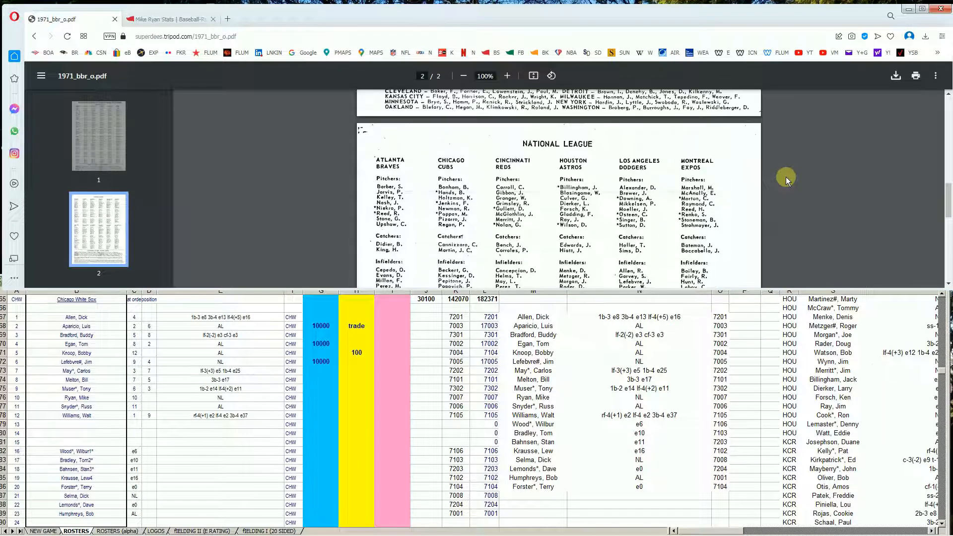
{"action": "scroll", "coordinate": [786, 177], "scroll_direction": "down", "scroll_amount": 5}
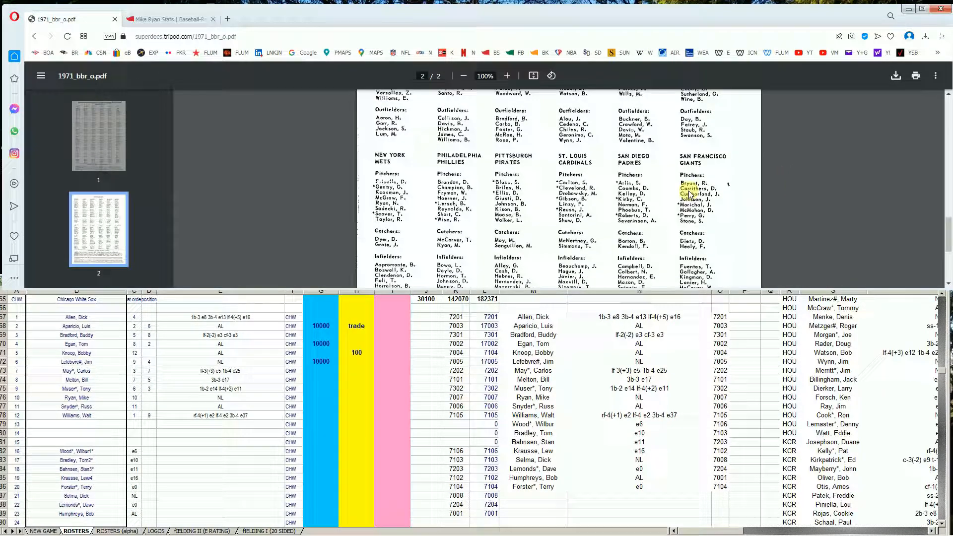
Step: In the Excel roster, enter 100 in the yellow column H for Mike Ryan
{"action": "left_click", "coordinate": [338, 384]}
{"action": "key", "text": "Down"}
{"action": "key", "text": "Down"}
{"action": "key", "text": "Down"}
{"action": "key", "text": "Down"}
{"action": "key", "text": "Right"}
{"action": "type", "text": "100"}
{"action": "key", "text": "Return"}
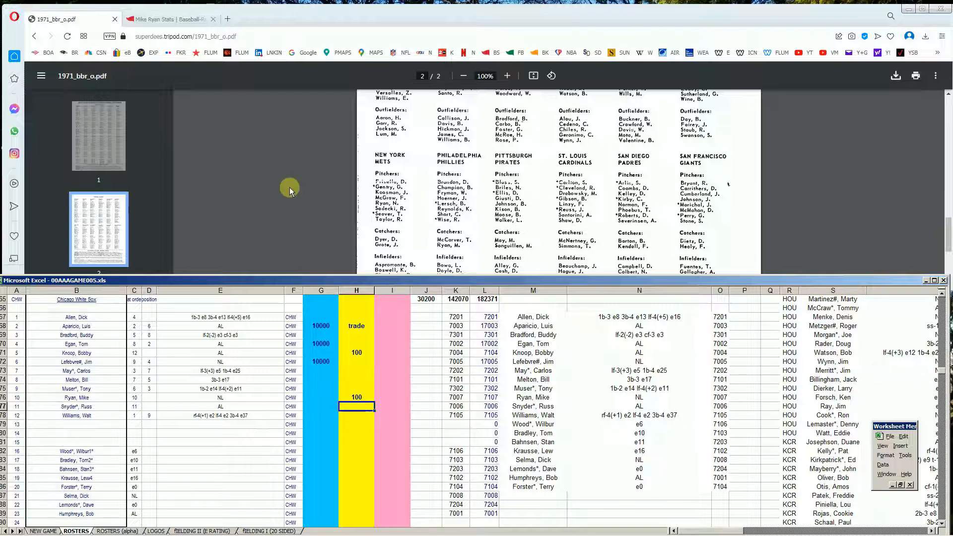
Step: Search Baseball Reference for "russ snyder", open Russ Snyder's player page and review his standard batting table through his final seasons
{"action": "left_click", "coordinate": [163, 20]}
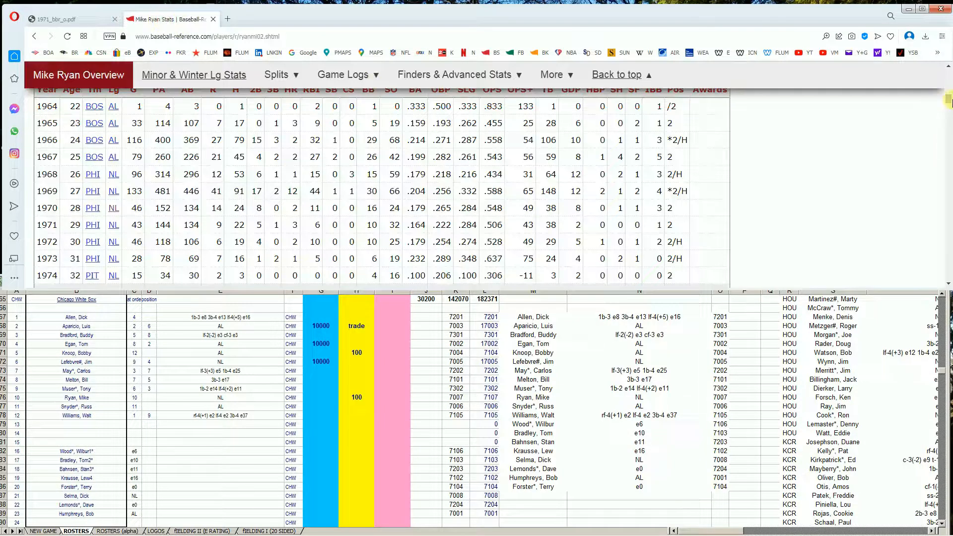
{"action": "left_click_drag", "start_coordinate": [948, 99], "coordinate": [947, 72]}
{"action": "left_click", "coordinate": [784, 97]}
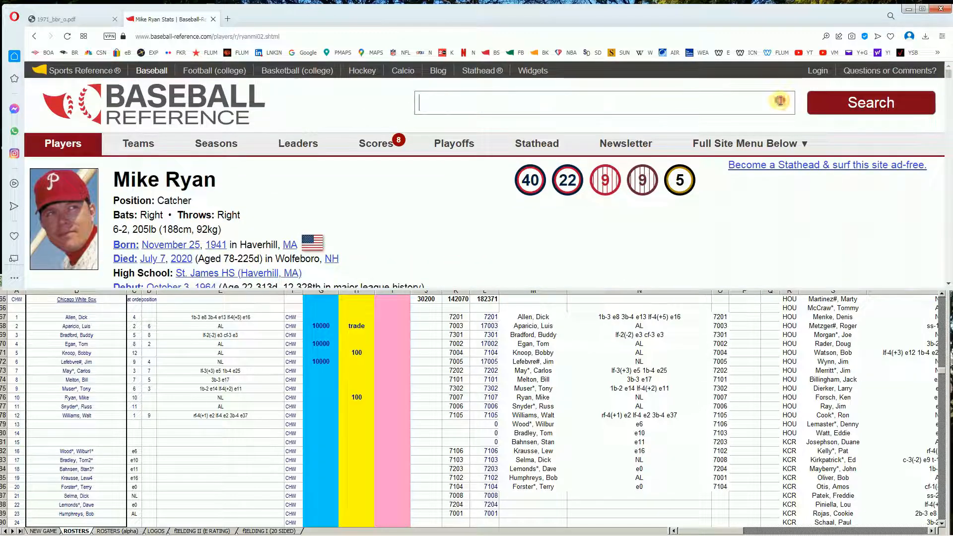
{"action": "type", "text": "russ"}
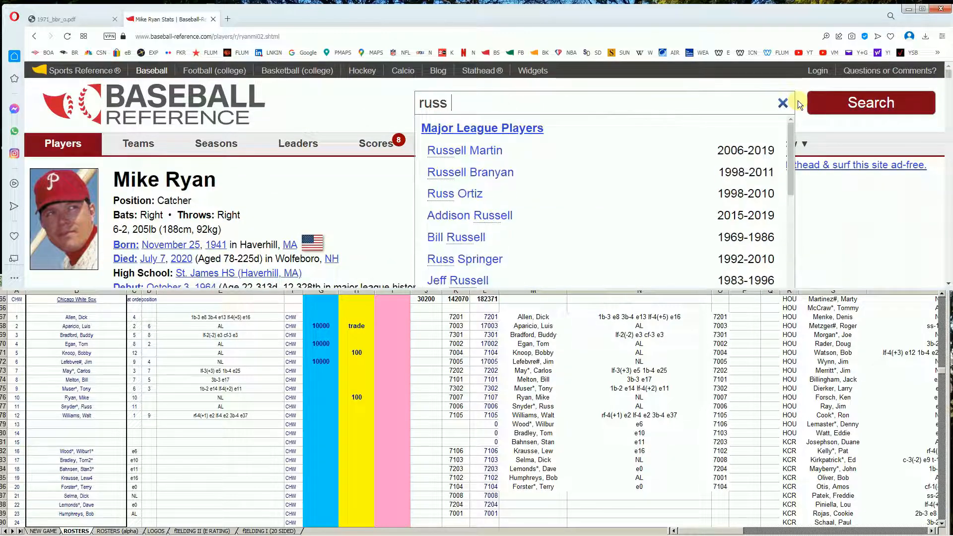
{"action": "type", "text": " snyder"}
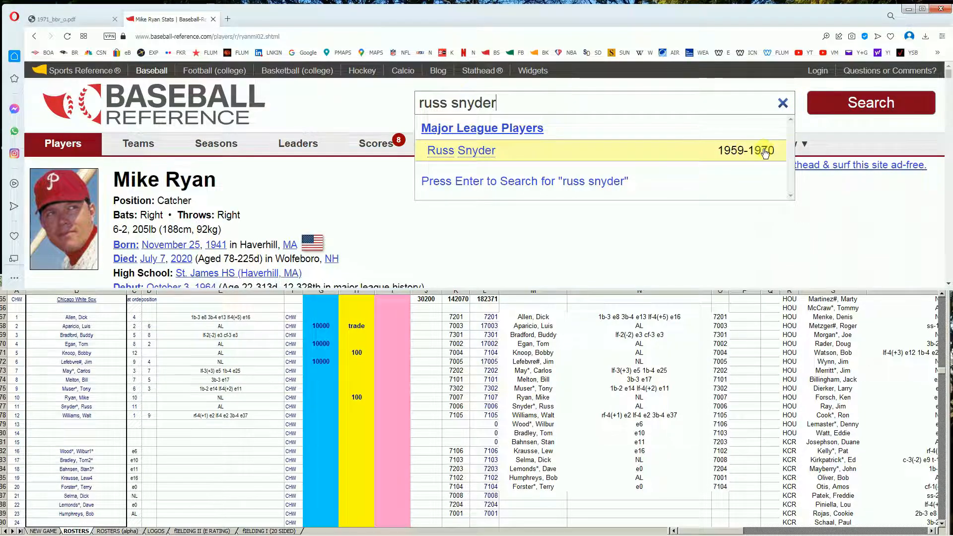
{"action": "left_click", "coordinate": [477, 151]}
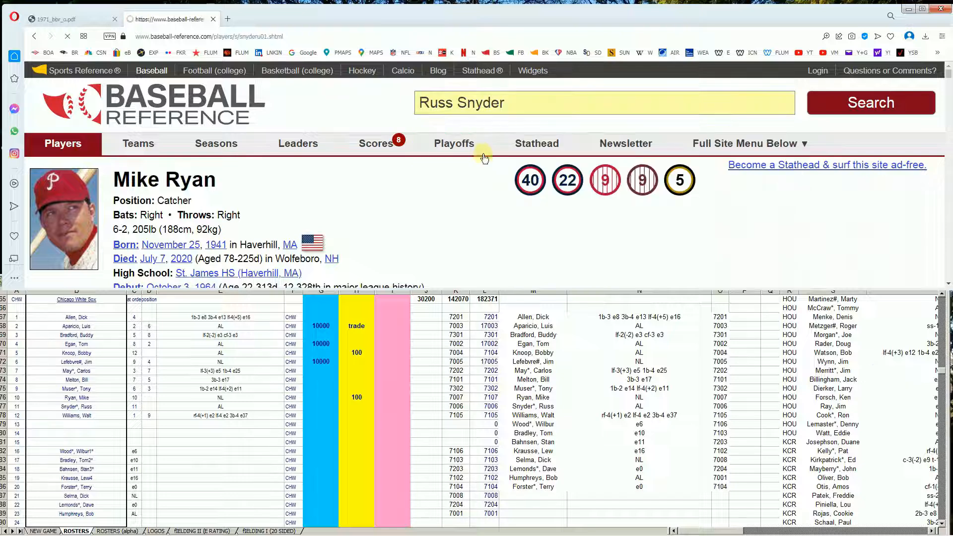
{"action": "scroll", "coordinate": [759, 226], "scroll_direction": "down", "scroll_amount": 1}
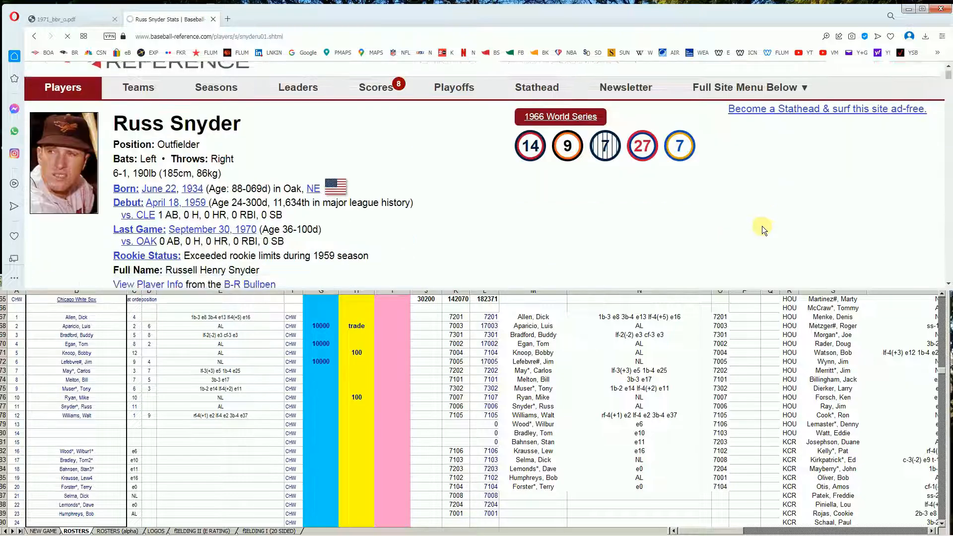
{"action": "scroll", "coordinate": [762, 226], "scroll_direction": "down", "scroll_amount": 1}
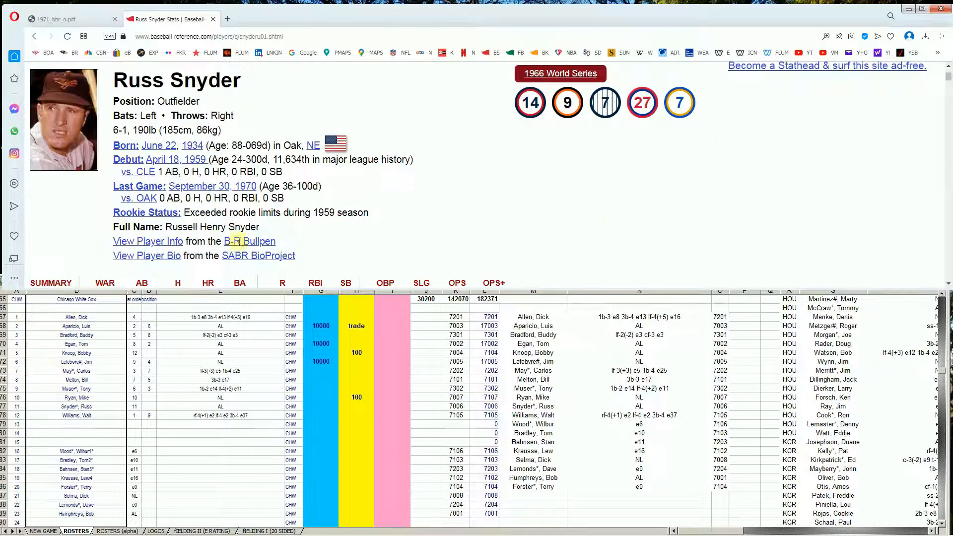
{"action": "scroll", "coordinate": [635, 201], "scroll_direction": "down", "scroll_amount": 8}
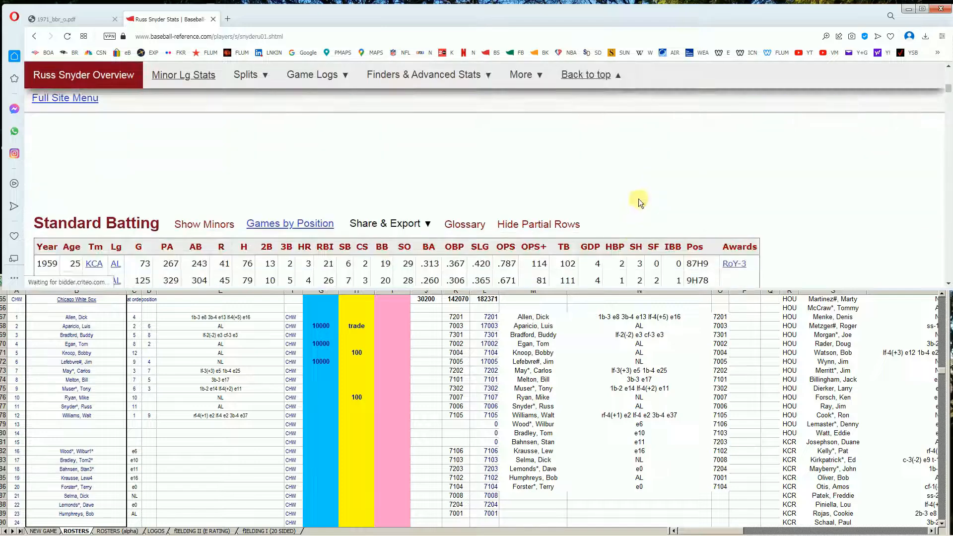
{"action": "scroll", "coordinate": [638, 198], "scroll_direction": "down", "scroll_amount": 3}
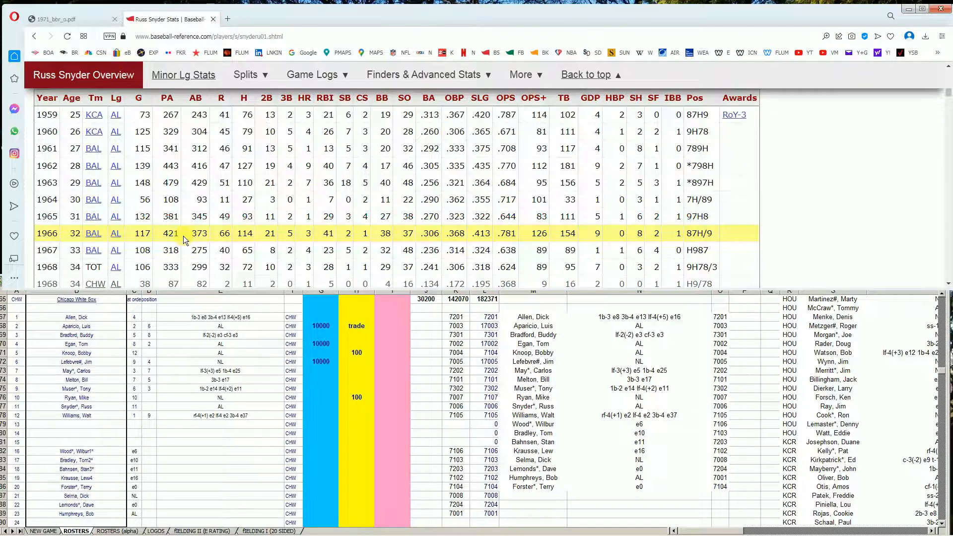
{"action": "scroll", "coordinate": [183, 236], "scroll_direction": "down", "scroll_amount": 2}
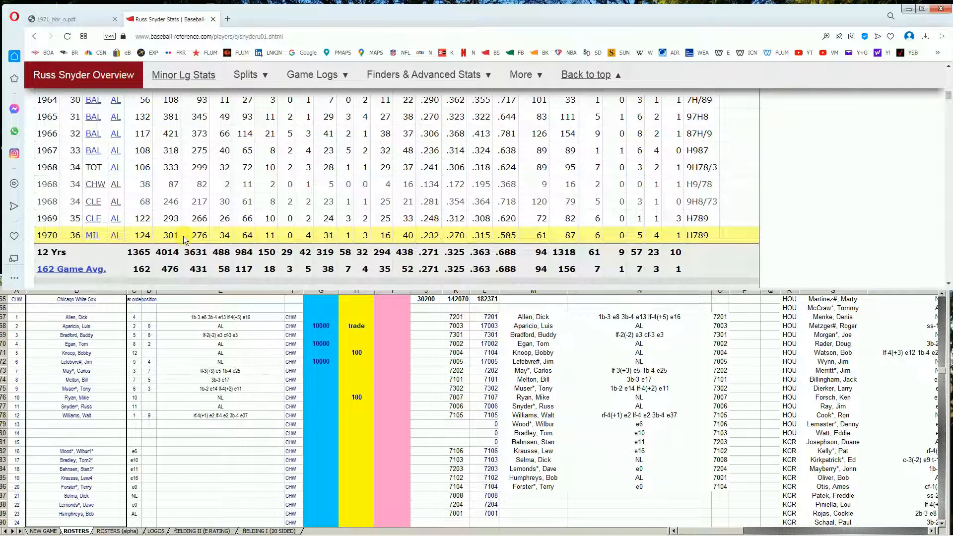
Step: Examine Russ Snyder's player value, postseason batting and advanced batting tables, and return to the start of his page
{"action": "scroll", "coordinate": [183, 237], "scroll_direction": "down", "scroll_amount": 8}
{"action": "scroll", "coordinate": [185, 239], "scroll_direction": "down", "scroll_amount": 10}
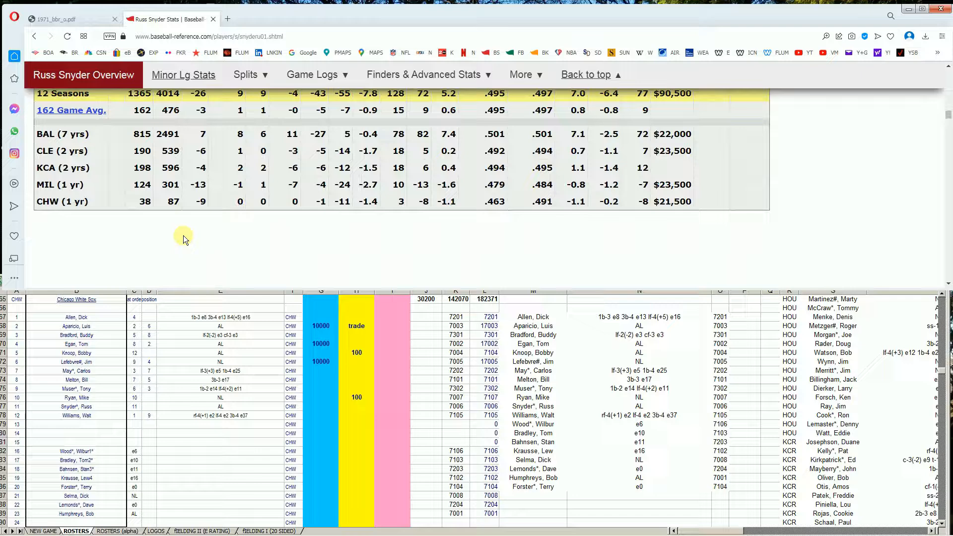
{"action": "scroll", "coordinate": [184, 235], "scroll_direction": "down", "scroll_amount": 4}
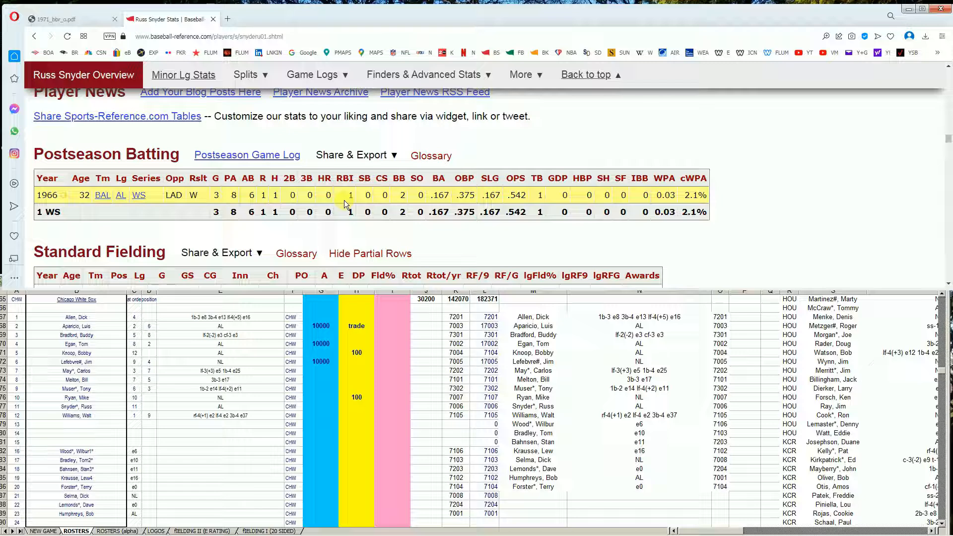
{"action": "scroll", "coordinate": [344, 201], "scroll_direction": "up", "scroll_amount": 10}
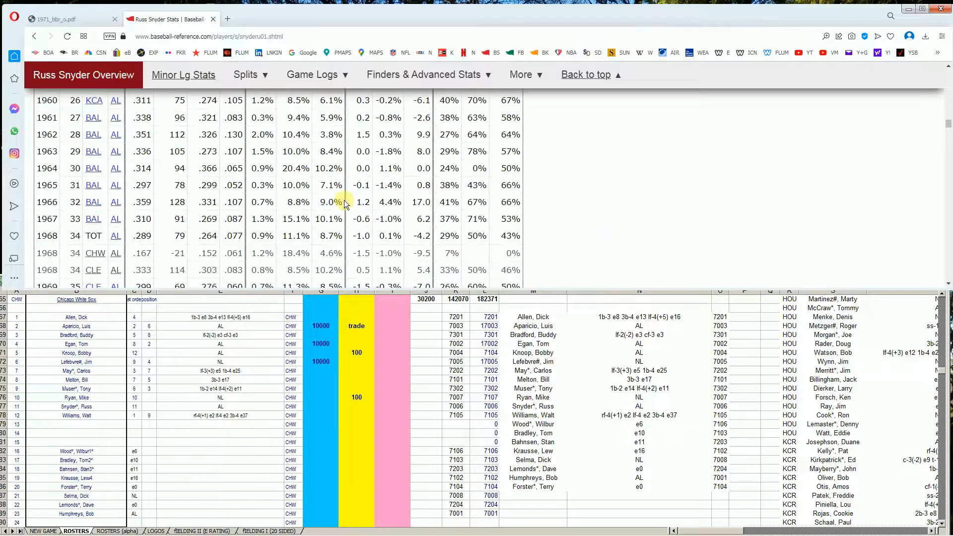
{"action": "scroll", "coordinate": [344, 201], "scroll_direction": "up", "scroll_amount": 10}
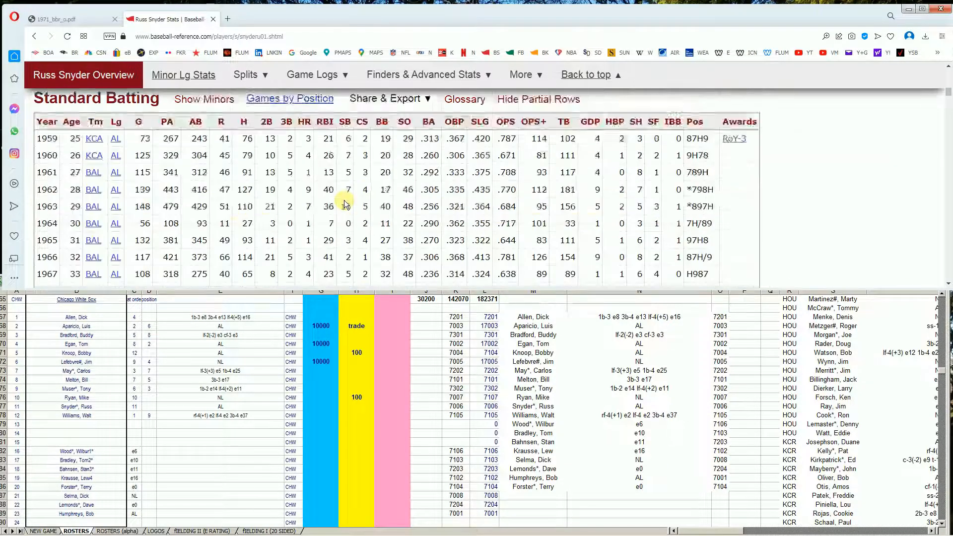
{"action": "scroll", "coordinate": [345, 201], "scroll_direction": "up", "scroll_amount": 3}
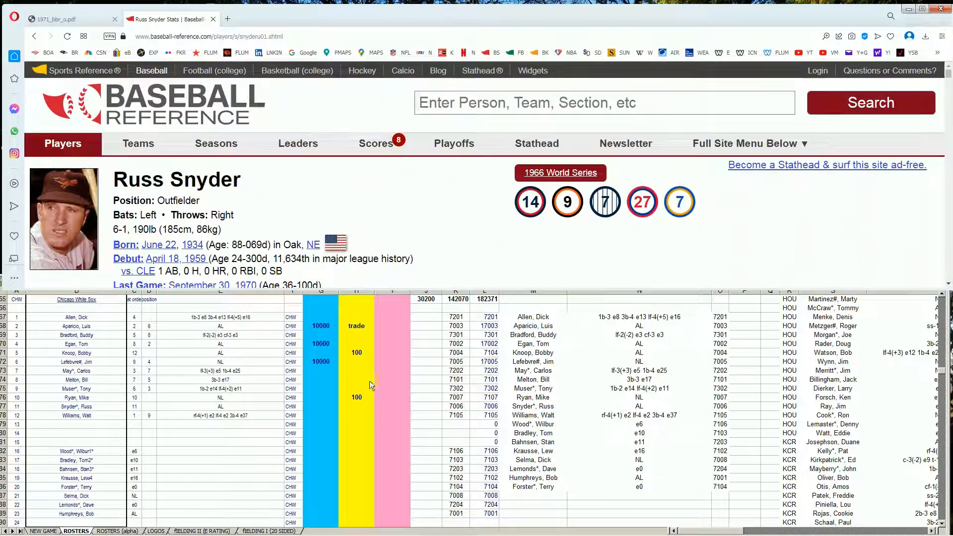
{"action": "left_click", "coordinate": [356, 407]}
{"action": "key", "text": "Right"}
{"action": "type", "text": "1"}
{"action": "key", "text": "Return"}
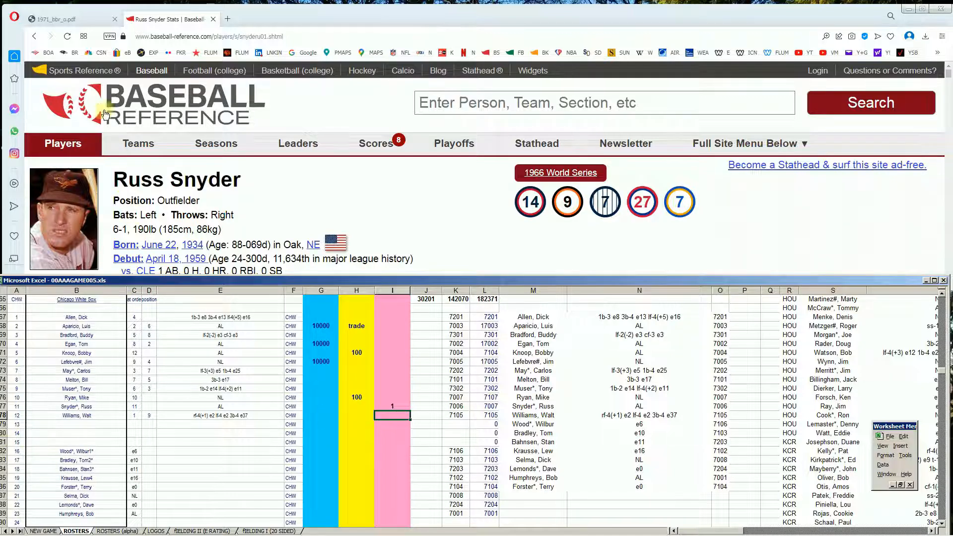
Step: Search Baseball Reference for "dick selm" and open Dick Selma's player page
{"action": "left_click", "coordinate": [430, 103]}
{"action": "type", "text": "di"}
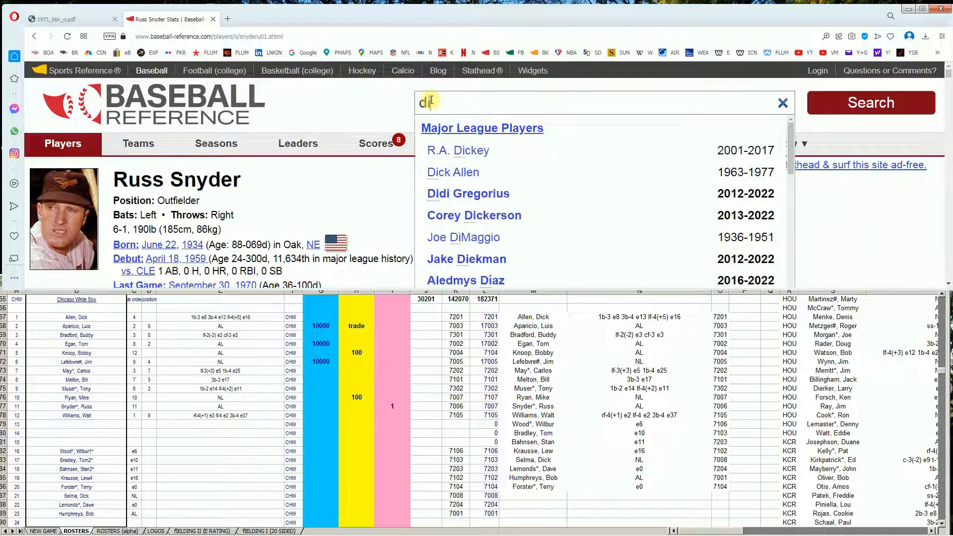
{"action": "type", "text": "ck selm"}
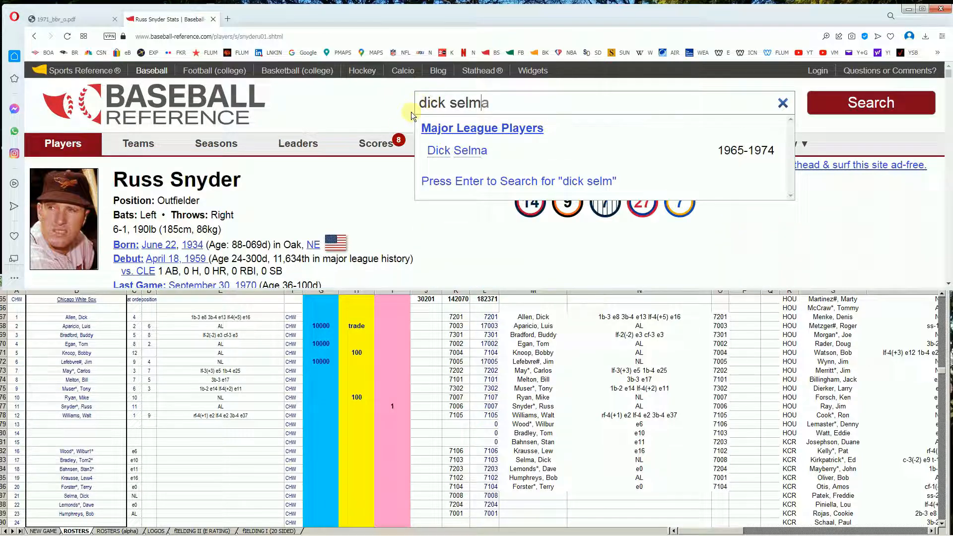
{"action": "left_click", "coordinate": [465, 149]}
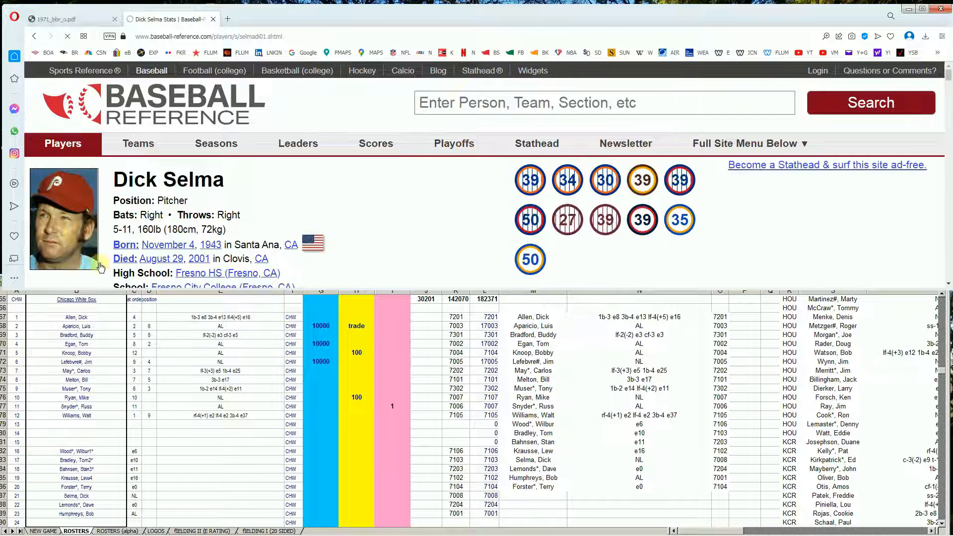
Step: Review Dick Selma's standard pitching seasons and check the 1971 roster sheet for him among the Philadelphia pitchers and additional players
{"action": "scroll", "coordinate": [469, 213], "scroll_direction": "down", "scroll_amount": 5}
{"action": "scroll", "coordinate": [476, 210], "scroll_direction": "down", "scroll_amount": 5}
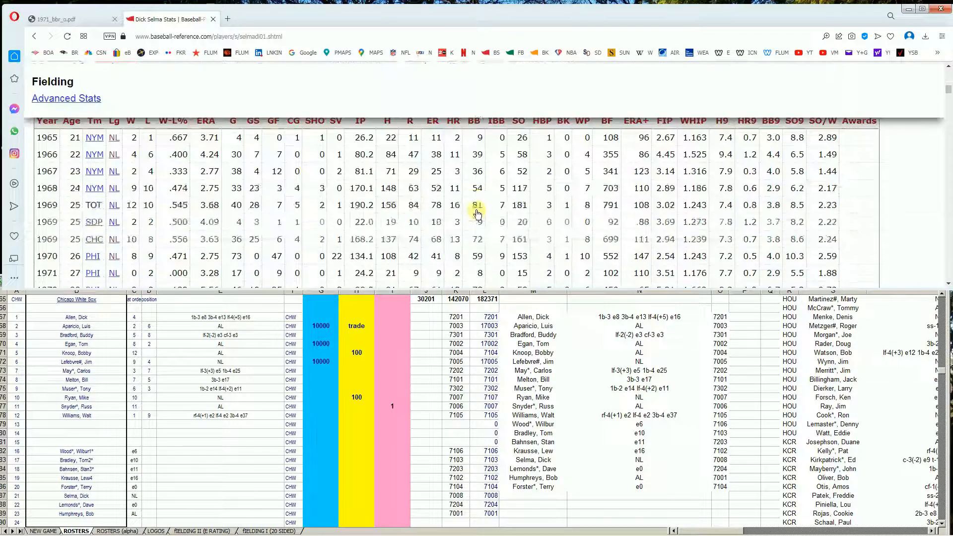
{"action": "scroll", "coordinate": [690, 244], "scroll_direction": "down", "scroll_amount": 2}
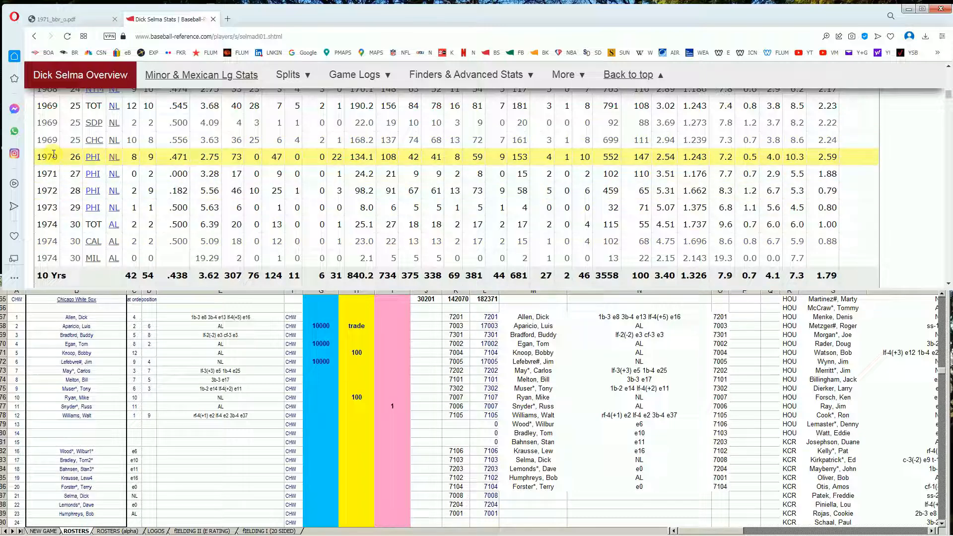
{"action": "scroll", "coordinate": [58, 157], "scroll_direction": "up", "scroll_amount": 1}
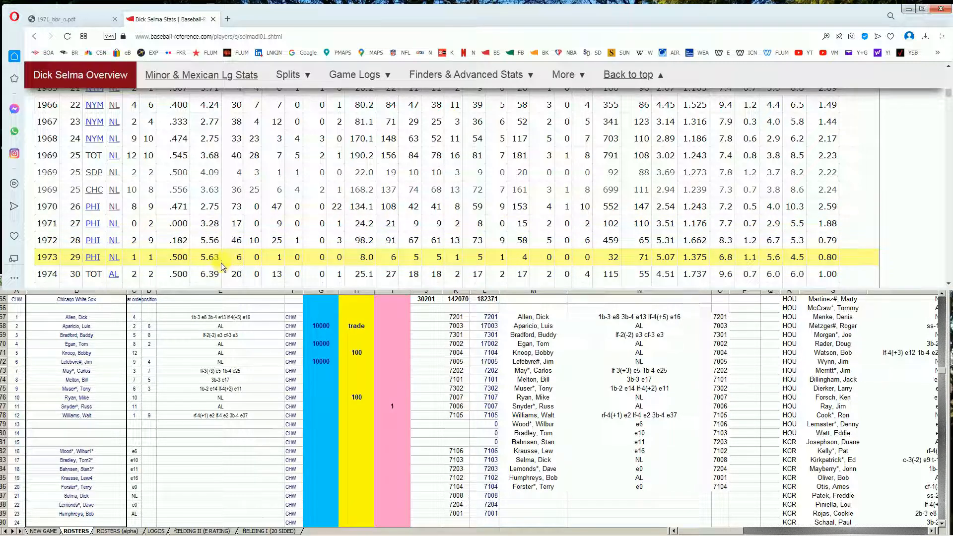
{"action": "mouse_move", "coordinate": [210, 228]}
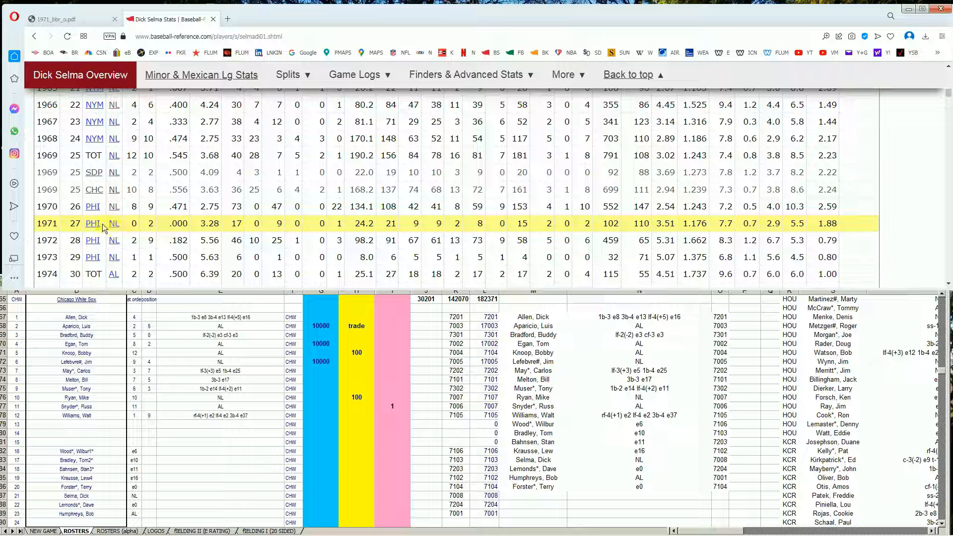
{"action": "left_click", "coordinate": [83, 19]}
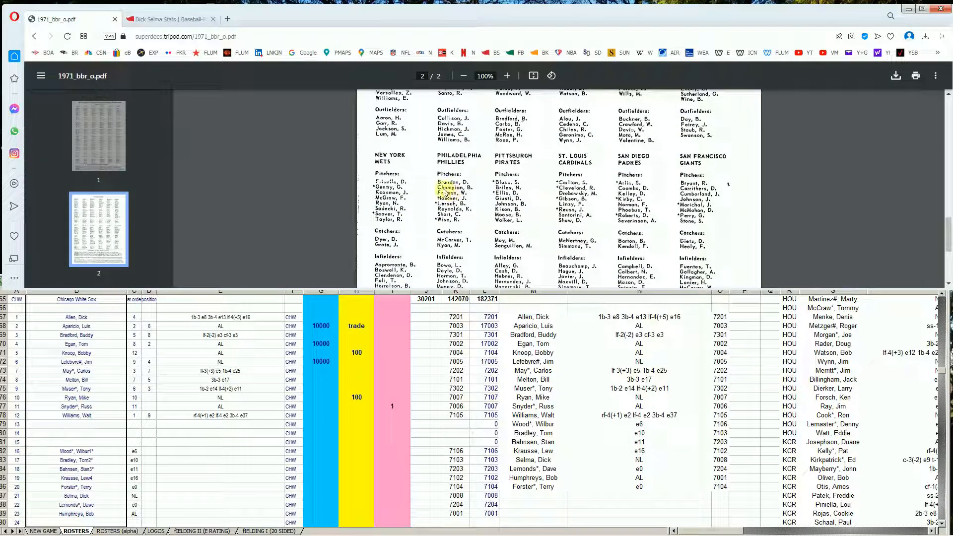
{"action": "scroll", "coordinate": [715, 213], "scroll_direction": "down", "scroll_amount": 3}
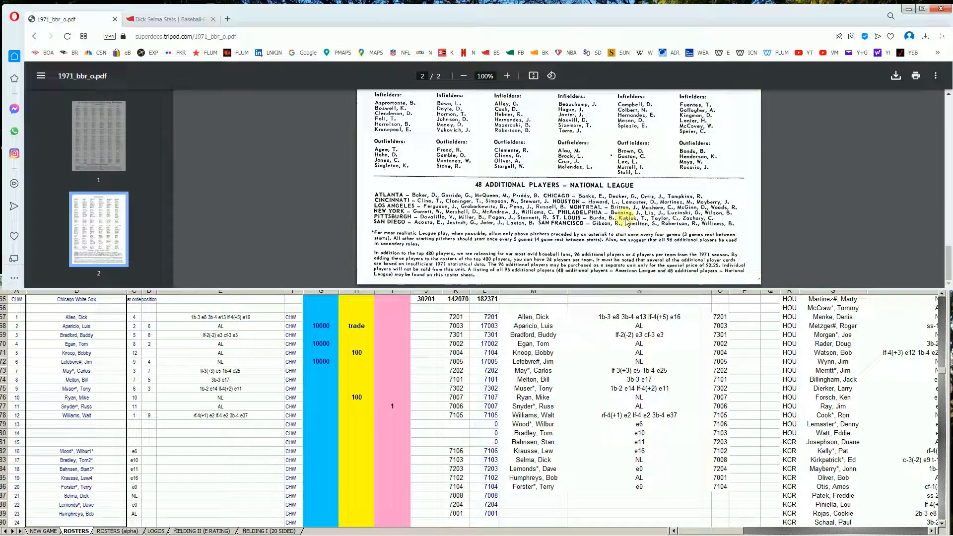
Step: In the Excel roster, enter 1 in the pink column I for Dick Selma
{"action": "left_click", "coordinate": [355, 458]}
{"action": "key", "text": "Down"}
{"action": "key", "text": "Down"}
{"action": "key", "text": "Up"}
{"action": "key", "text": "Up"}
{"action": "key", "text": "Down"}
{"action": "key", "text": "Down"}
{"action": "key", "text": "Up"}
{"action": "key", "text": "Down"}
{"action": "key", "text": "Right"}
{"action": "type", "text": "1"}
{"action": "key", "text": "Up"}
{"action": "key", "text": "Down"}
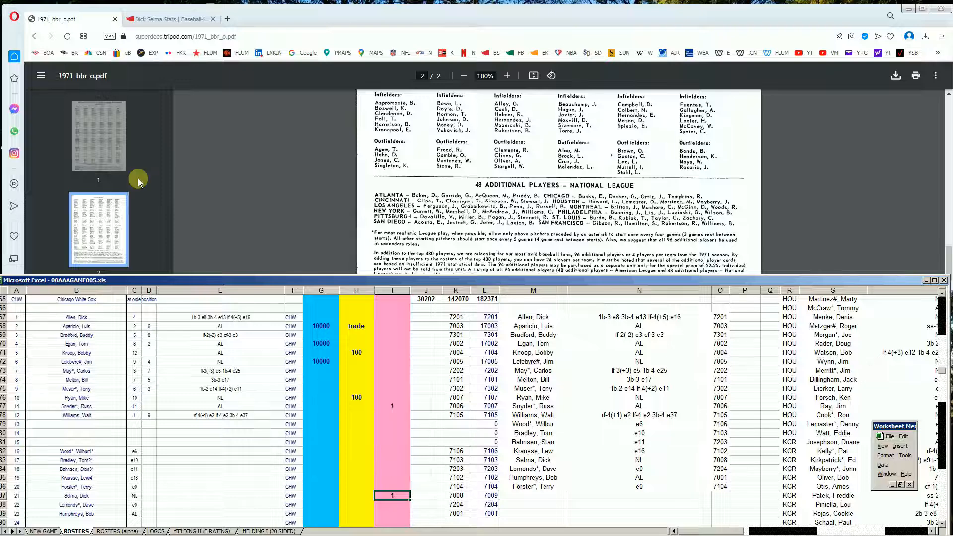
Step: Return to Baseball Reference, search for "humphreys" and open Bob Humphreys' player page
{"action": "left_click", "coordinate": [155, 18]}
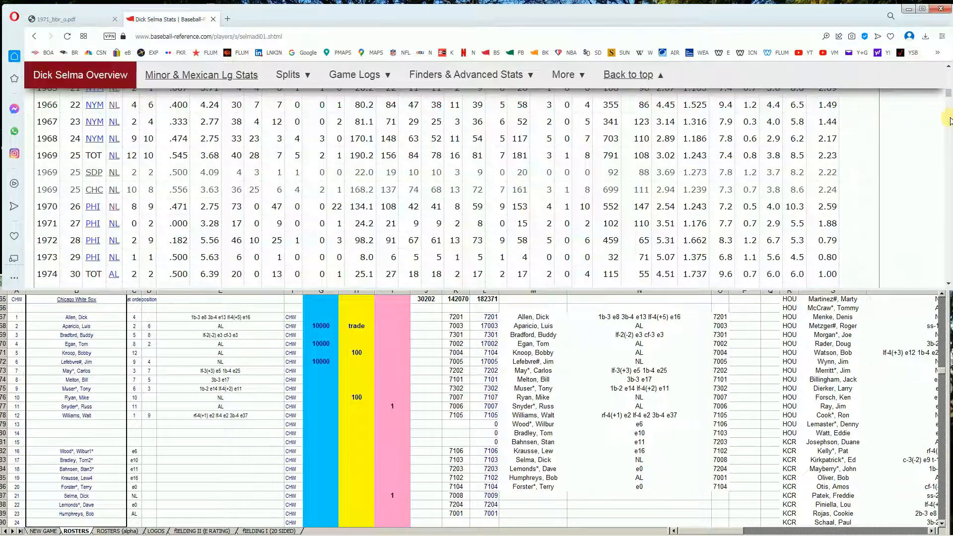
{"action": "left_click_drag", "start_coordinate": [948, 94], "coordinate": [947, 68]}
{"action": "left_click", "coordinate": [773, 102]}
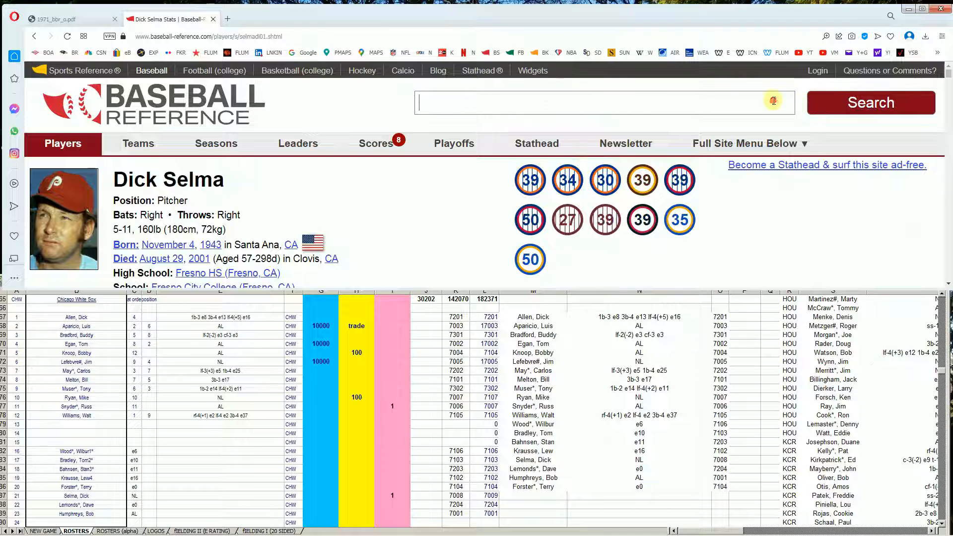
{"action": "type", "text": "humohre"}
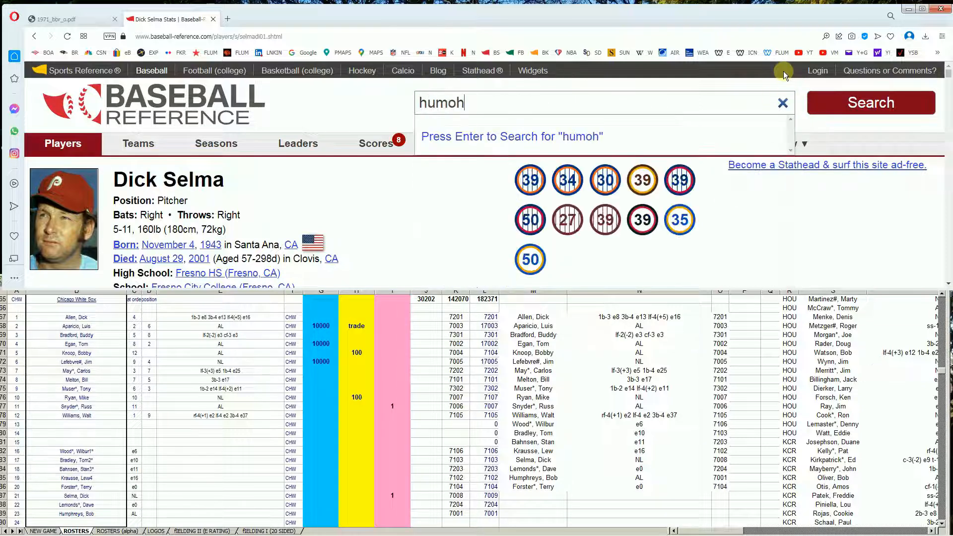
{"action": "key", "text": "BackSpace"}
{"action": "key", "text": "BackSpace"}
{"action": "key", "text": "BackSpace"}
{"action": "key", "text": "BackSpace"}
{"action": "type", "text": "phreys"}
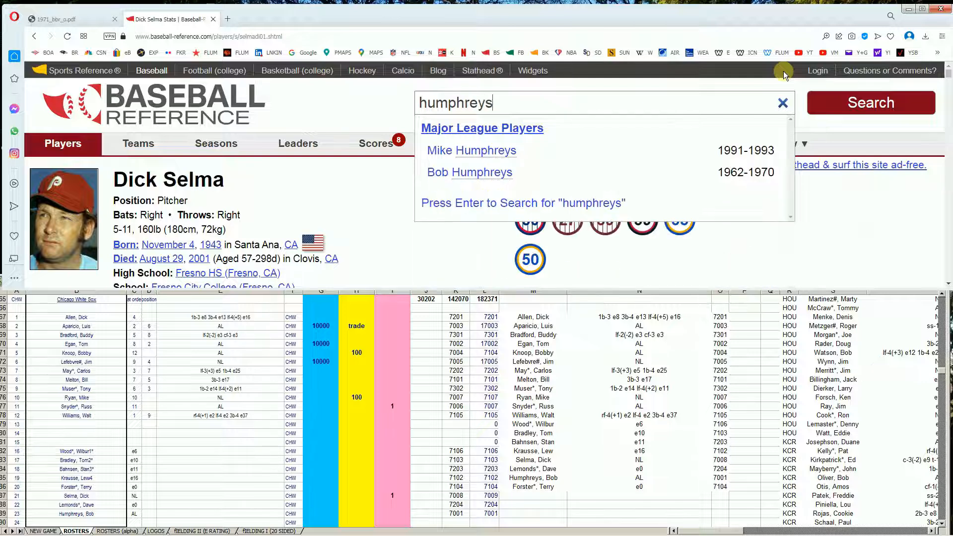
{"action": "left_click", "coordinate": [486, 174]}
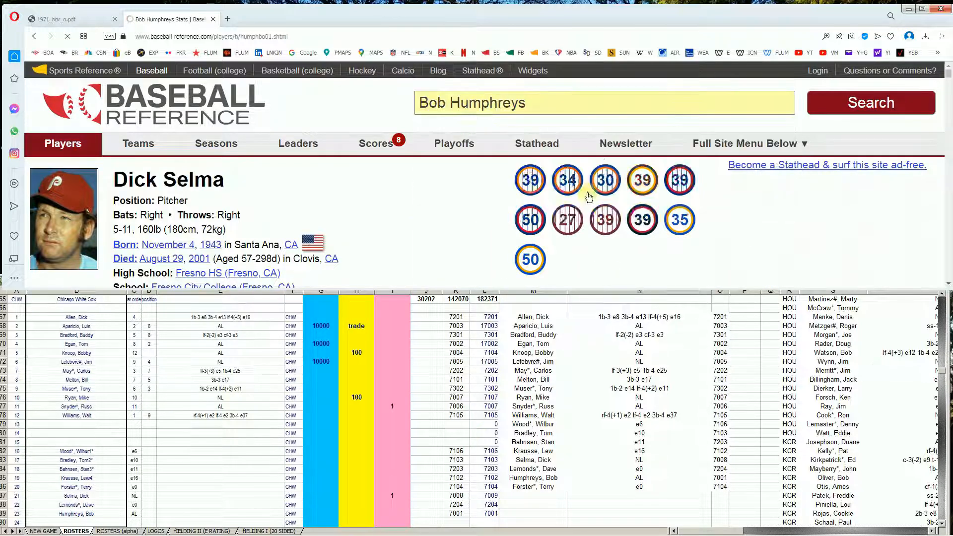
Step: Examine Bob Humphreys' standard pitching table, comparing the ERA of his 1970 Washington and Milwaukee stints
{"action": "scroll", "coordinate": [588, 193], "scroll_direction": "down", "scroll_amount": 8}
{"action": "scroll", "coordinate": [588, 193], "scroll_direction": "down", "scroll_amount": 3}
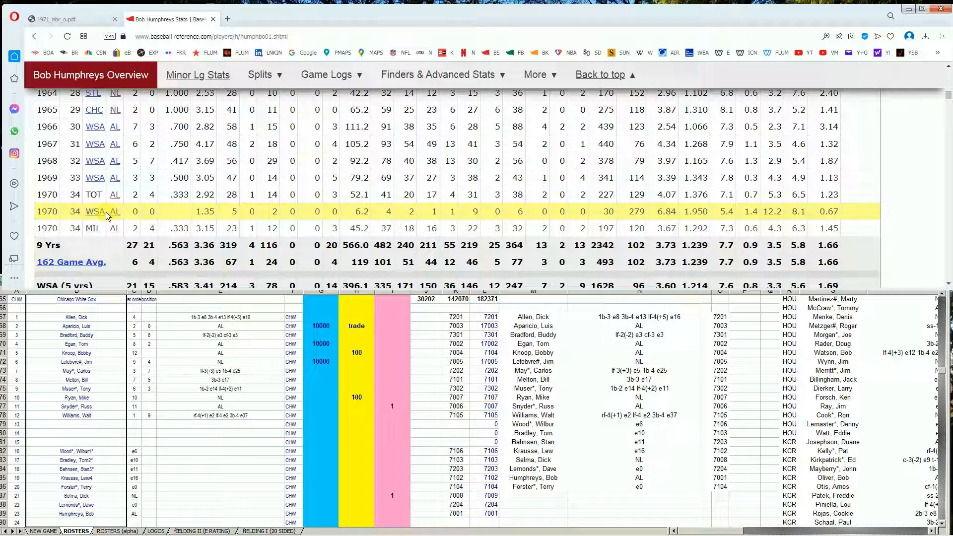
{"action": "scroll", "coordinate": [105, 212], "scroll_direction": "up", "scroll_amount": 1}
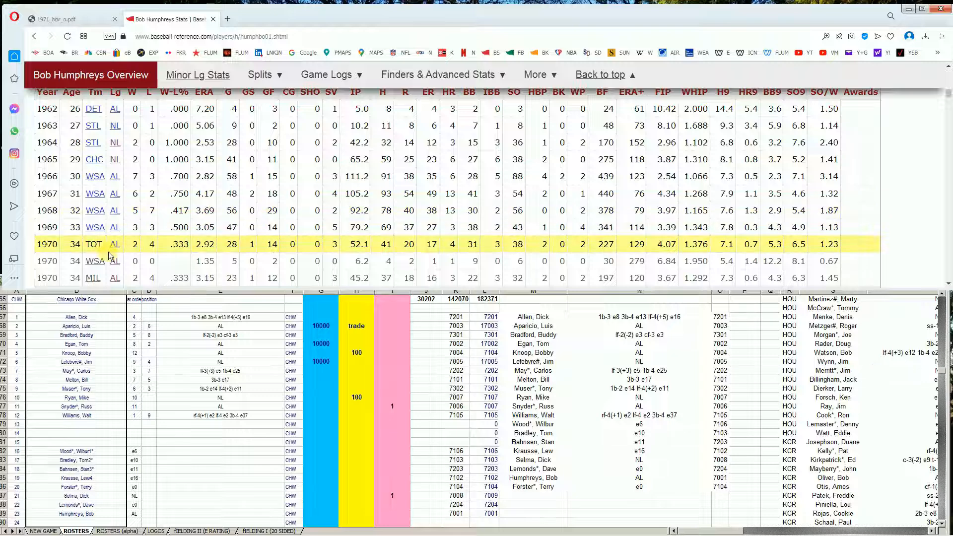
{"action": "scroll", "coordinate": [125, 251], "scroll_direction": "down", "scroll_amount": 1}
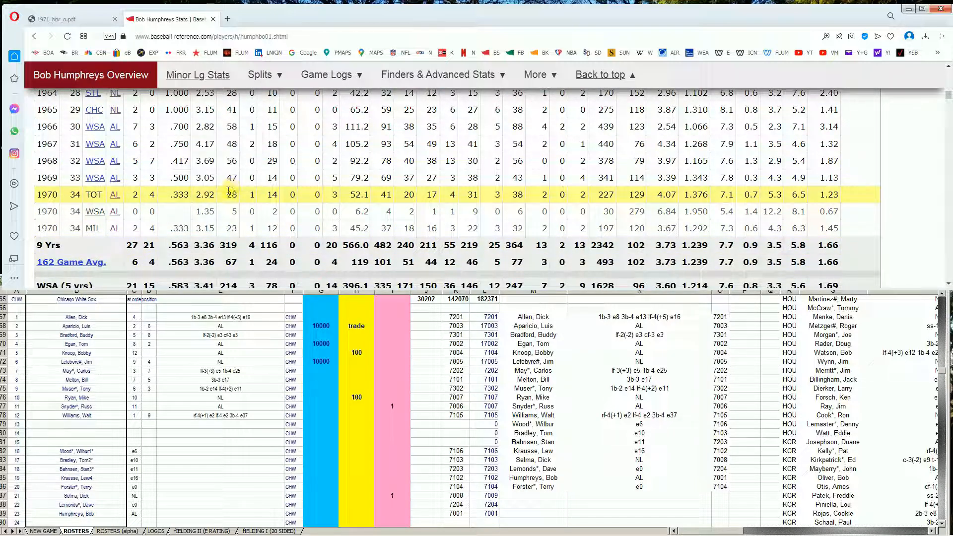
{"action": "mouse_move", "coordinate": [210, 178]}
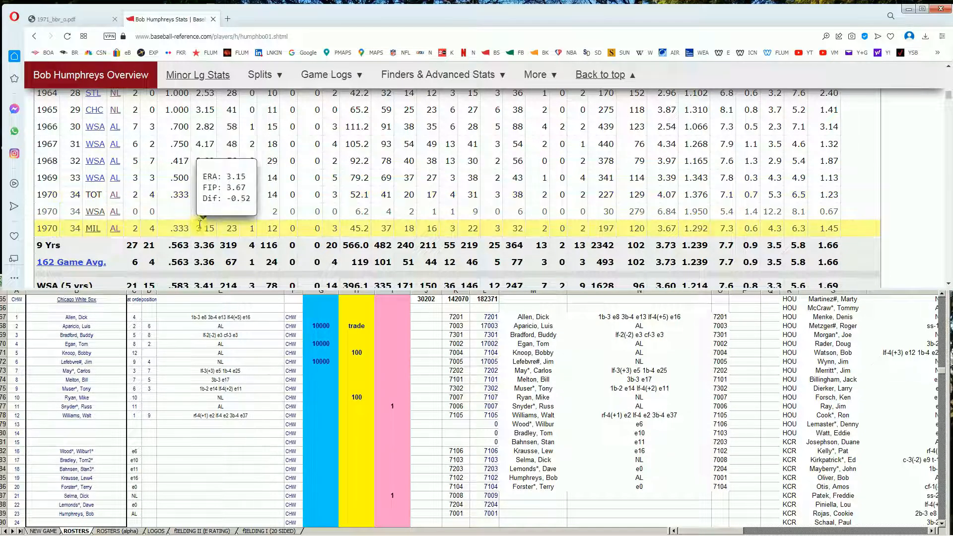
{"action": "mouse_move", "coordinate": [204, 216]}
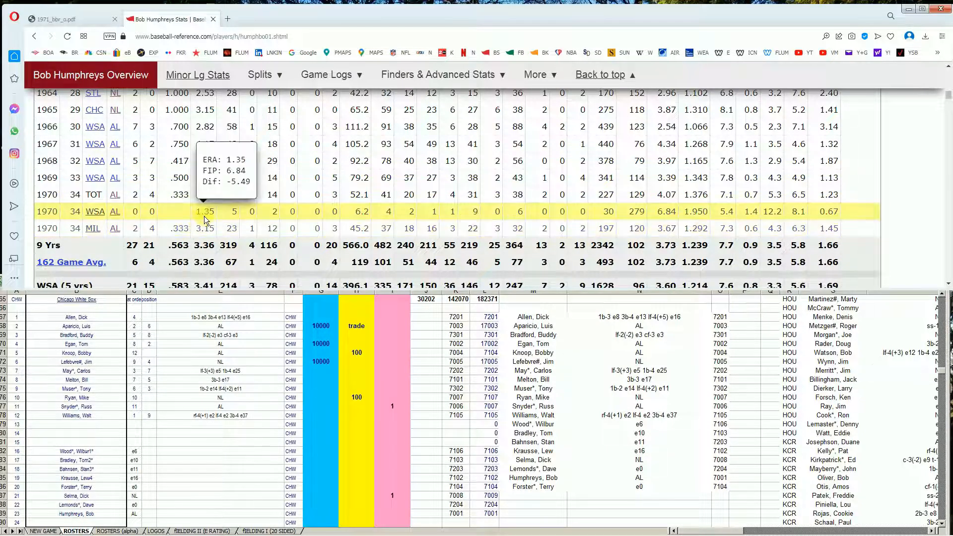
{"action": "left_click", "coordinate": [350, 495]}
{"action": "key", "text": "Return"}
{"action": "key", "text": "Down"}
{"action": "type", "text": "1"}
{"action": "key", "text": "Up"}
{"action": "key", "text": "Down"}
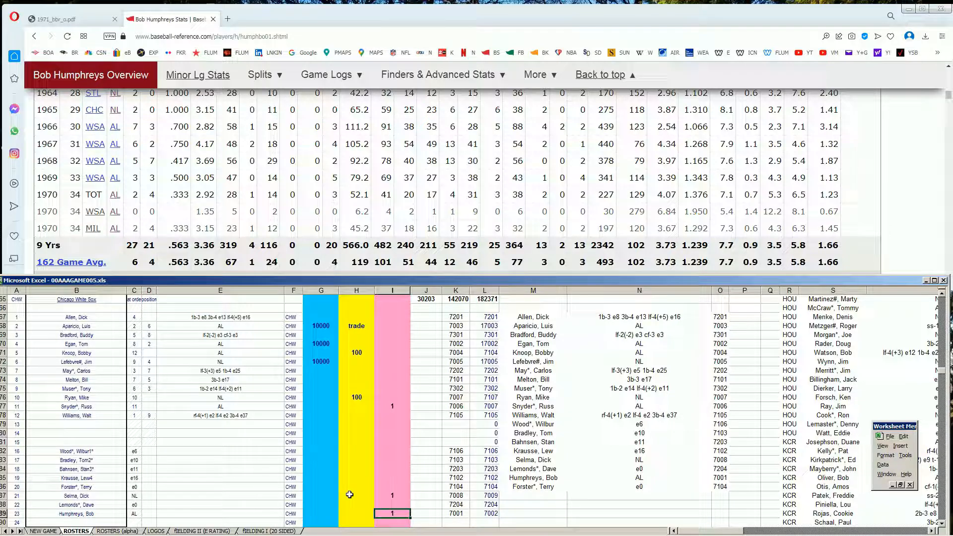
{"action": "left_click", "coordinate": [361, 419]}
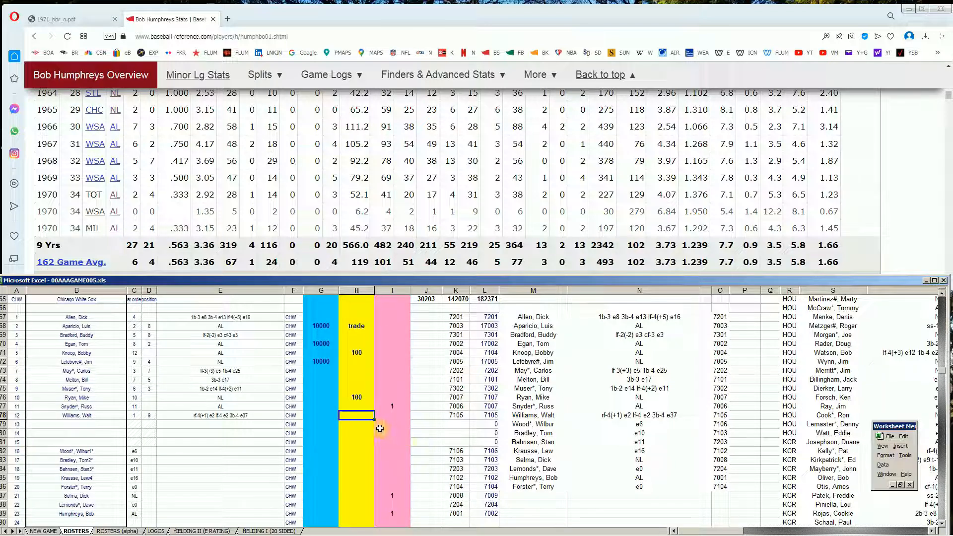
{"action": "left_click", "coordinate": [387, 388]}
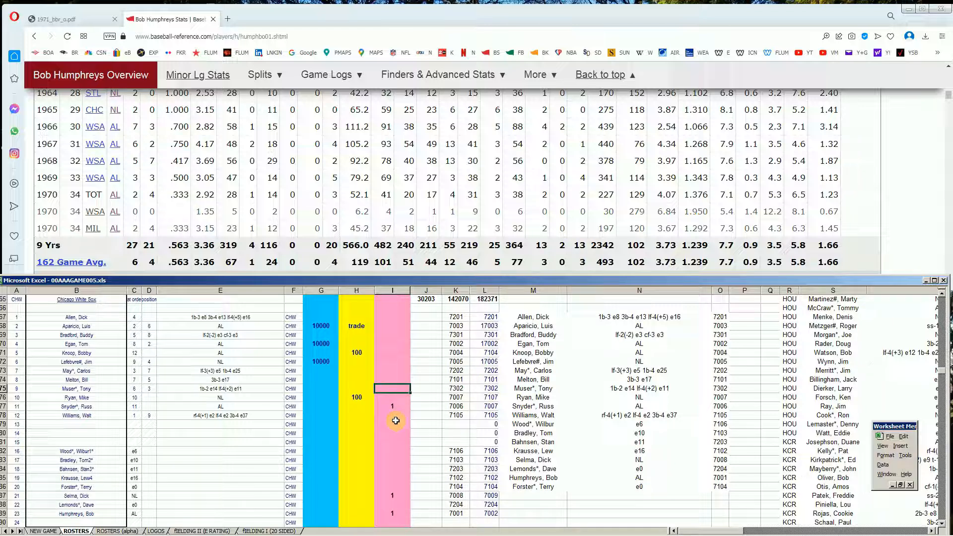